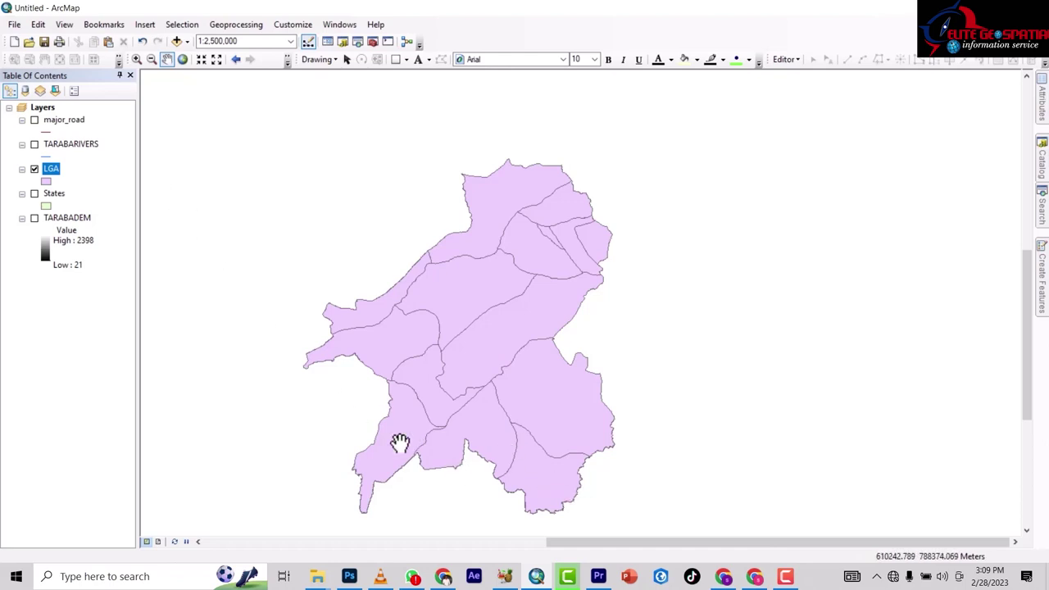
Step: Turn on labels for the LGA layer using the NAME field in Layer Properties
{"action": "scroll", "coordinate": [399, 442], "scroll_direction": "up", "scroll_amount": 3}
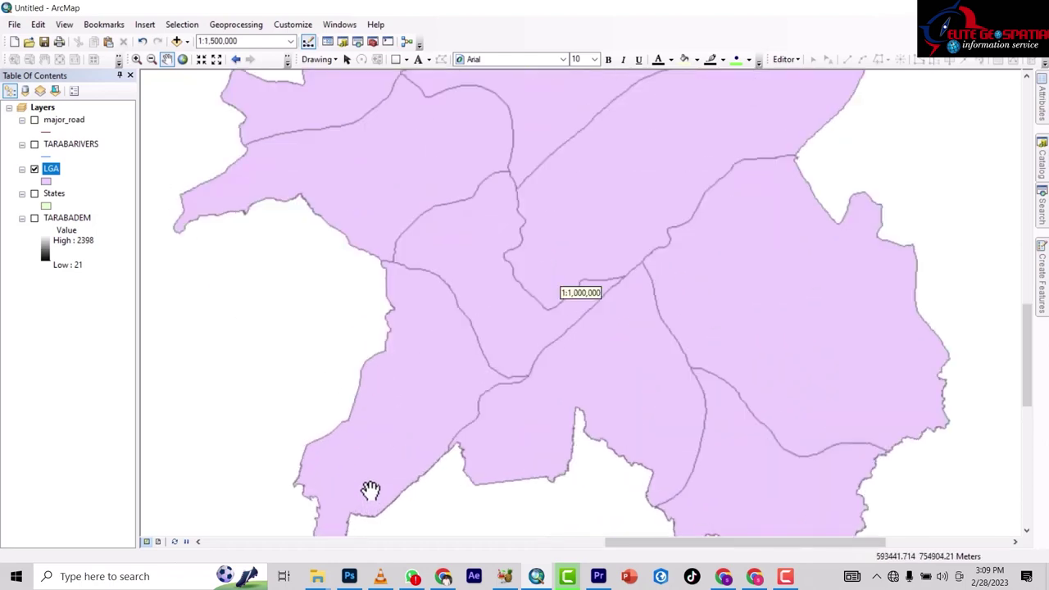
{"action": "scroll", "coordinate": [371, 490], "scroll_direction": "up", "scroll_amount": 3}
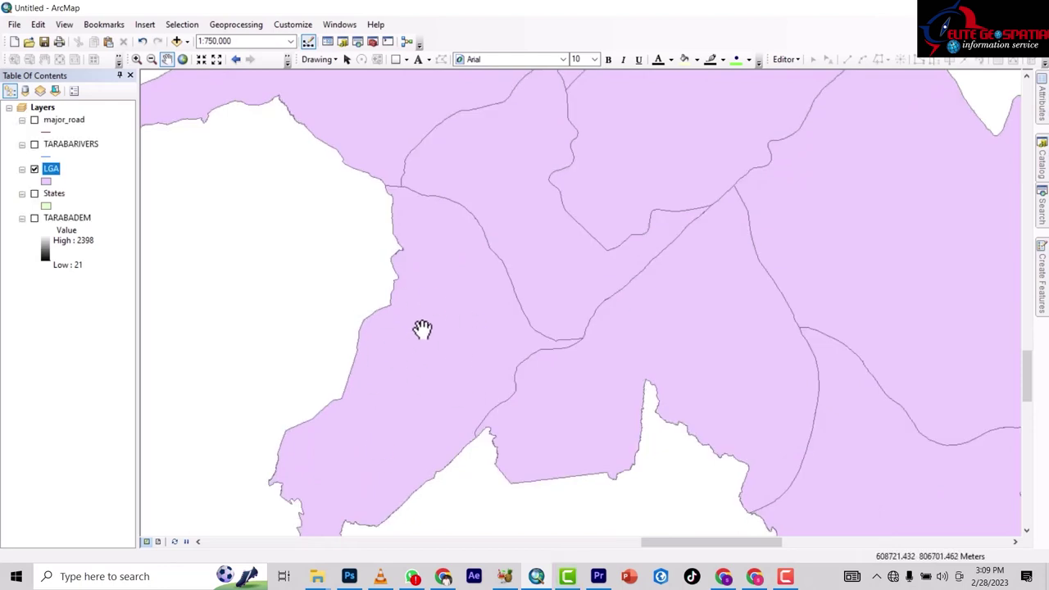
{"action": "scroll", "coordinate": [405, 394], "scroll_direction": "down", "scroll_amount": 2}
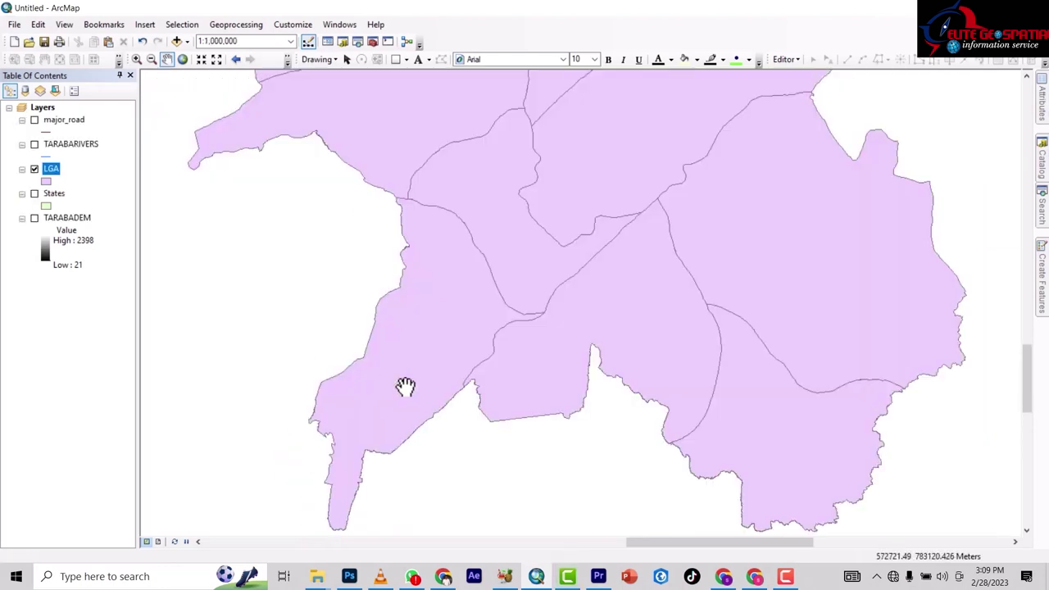
{"action": "left_click_drag", "start_coordinate": [441, 402], "coordinate": [443, 365]}
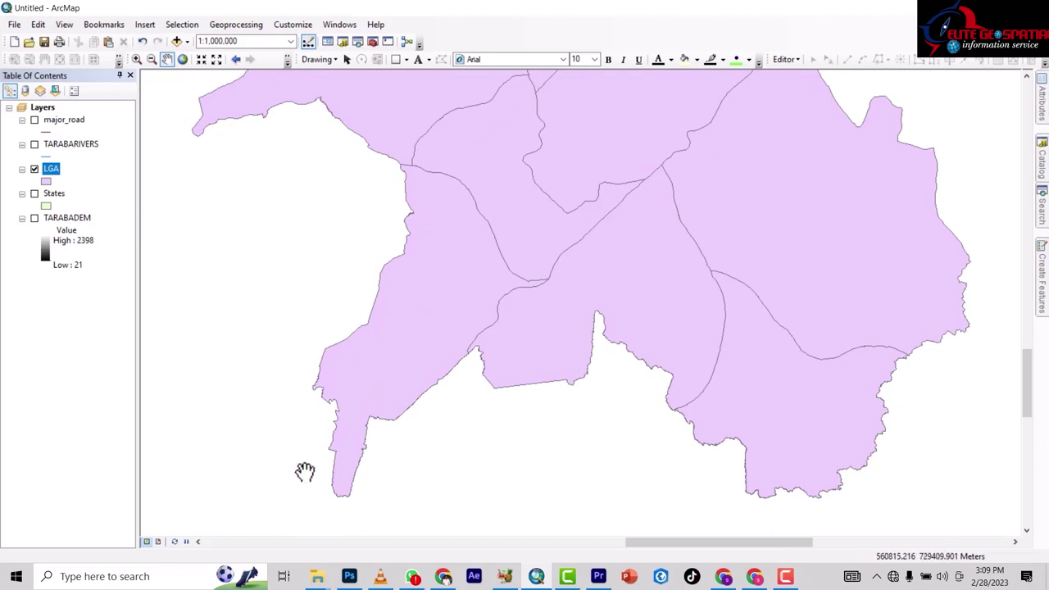
{"action": "scroll", "coordinate": [394, 373], "scroll_direction": "up", "scroll_amount": 1}
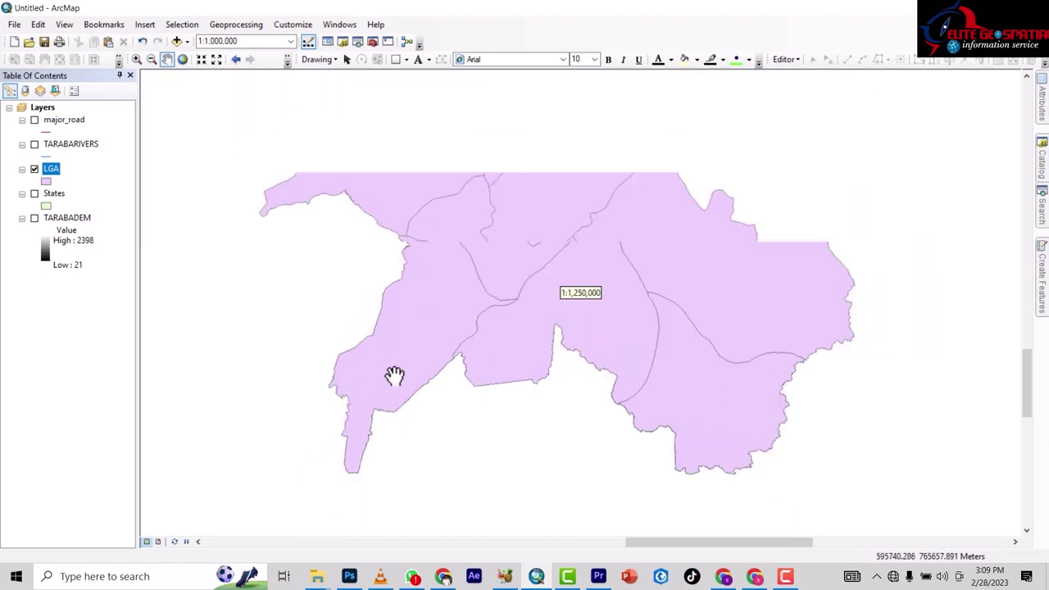
{"action": "left_click_drag", "start_coordinate": [475, 189], "coordinate": [453, 299]}
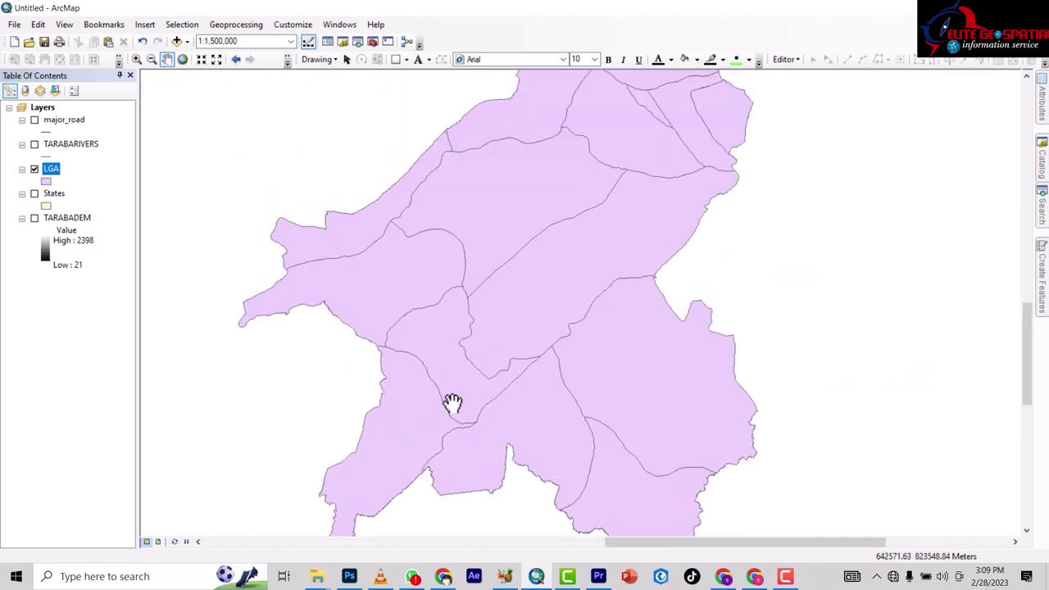
{"action": "left_click_drag", "start_coordinate": [390, 427], "coordinate": [391, 393]}
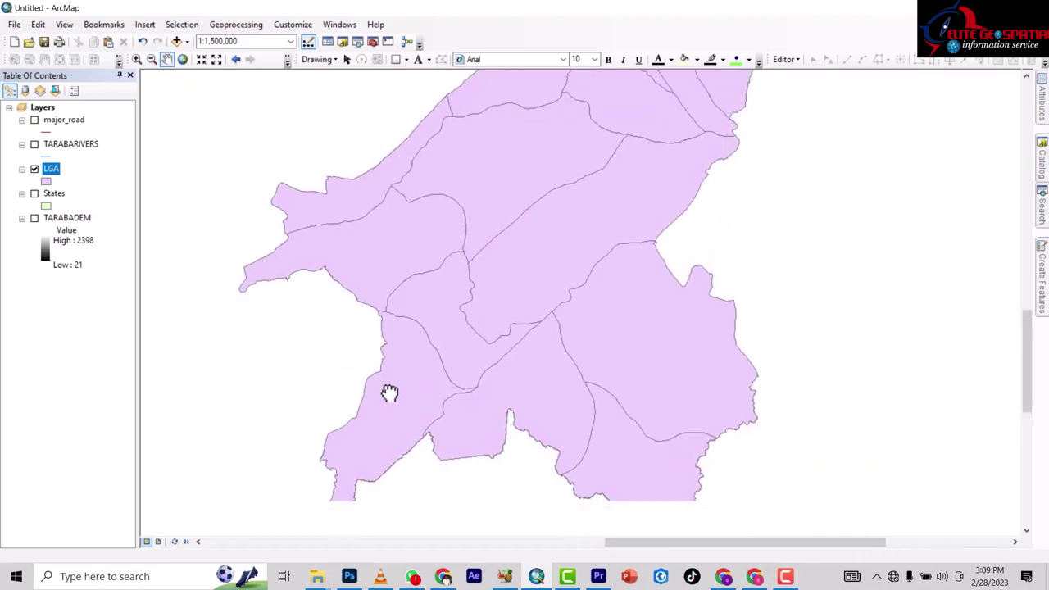
{"action": "left_click_drag", "start_coordinate": [560, 188], "coordinate": [486, 350]}
{"action": "scroll", "coordinate": [486, 350], "scroll_direction": "up", "scroll_amount": 1}
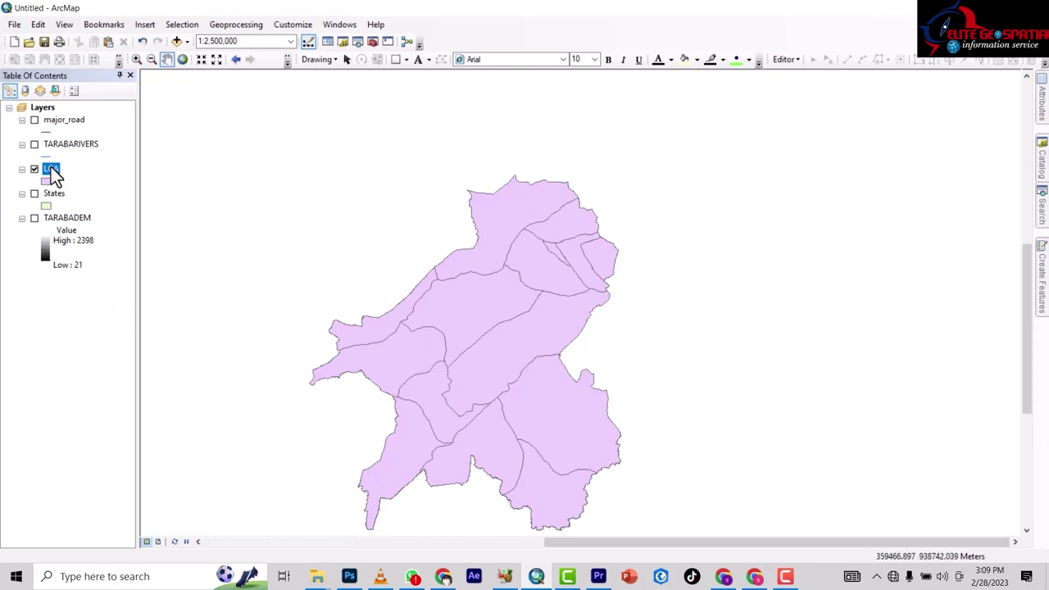
{"action": "right_click", "coordinate": [51, 170]}
{"action": "left_click", "coordinate": [96, 451]}
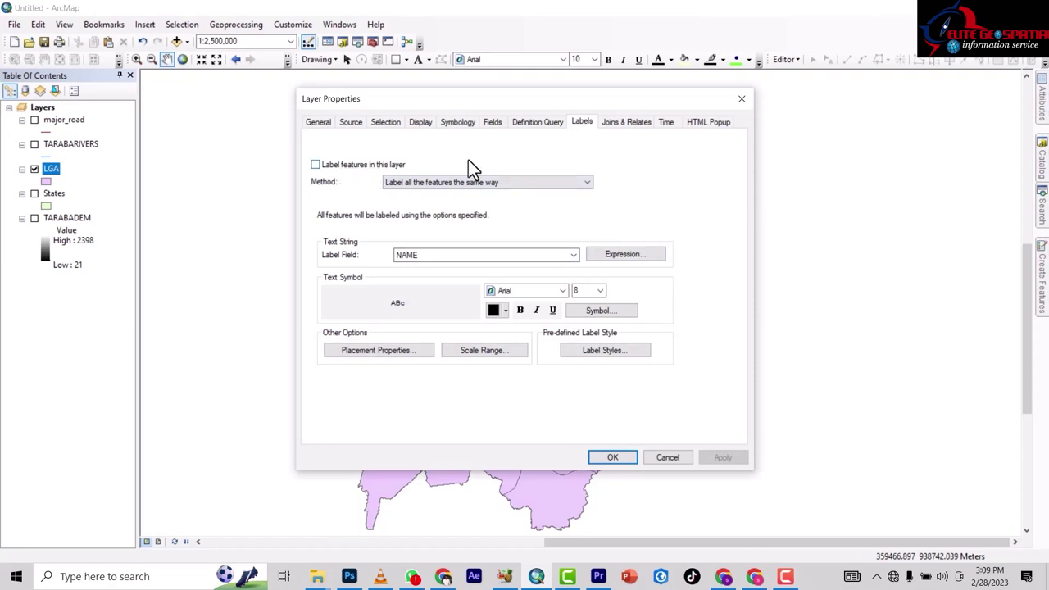
{"action": "left_click", "coordinate": [326, 166]}
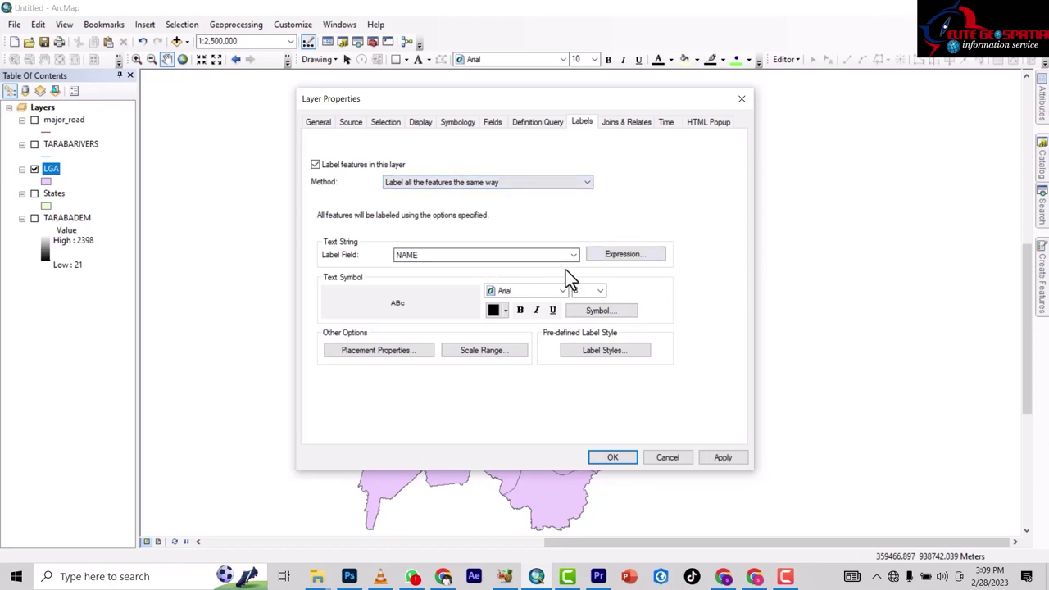
Step: Set label placement to 'Try horizontal first, then straight' and apply the LGA labels
{"action": "left_click", "coordinate": [357, 352]}
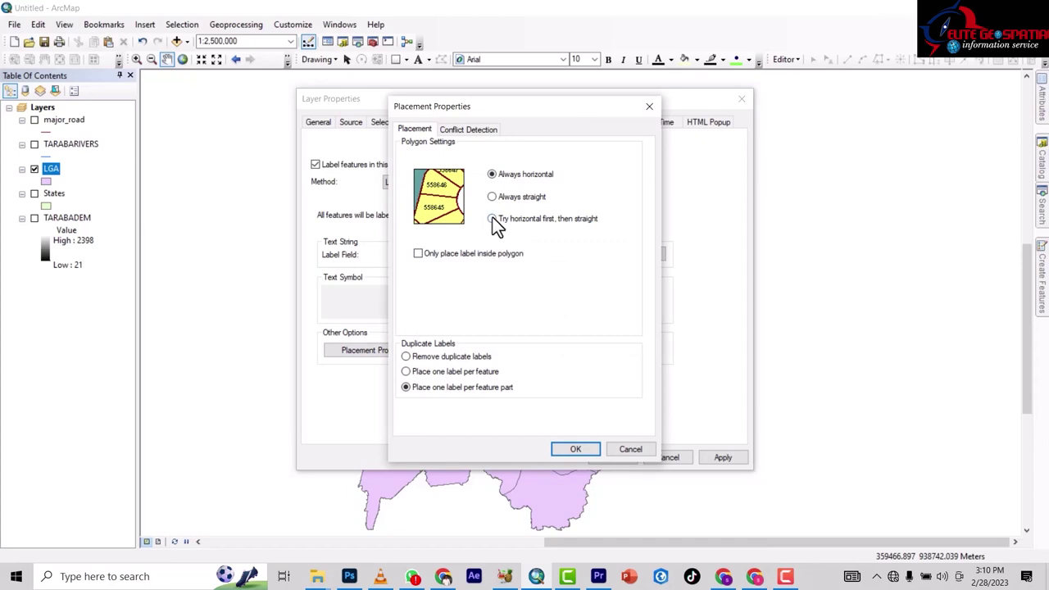
{"action": "left_click", "coordinate": [493, 219]}
{"action": "left_click", "coordinate": [575, 450]}
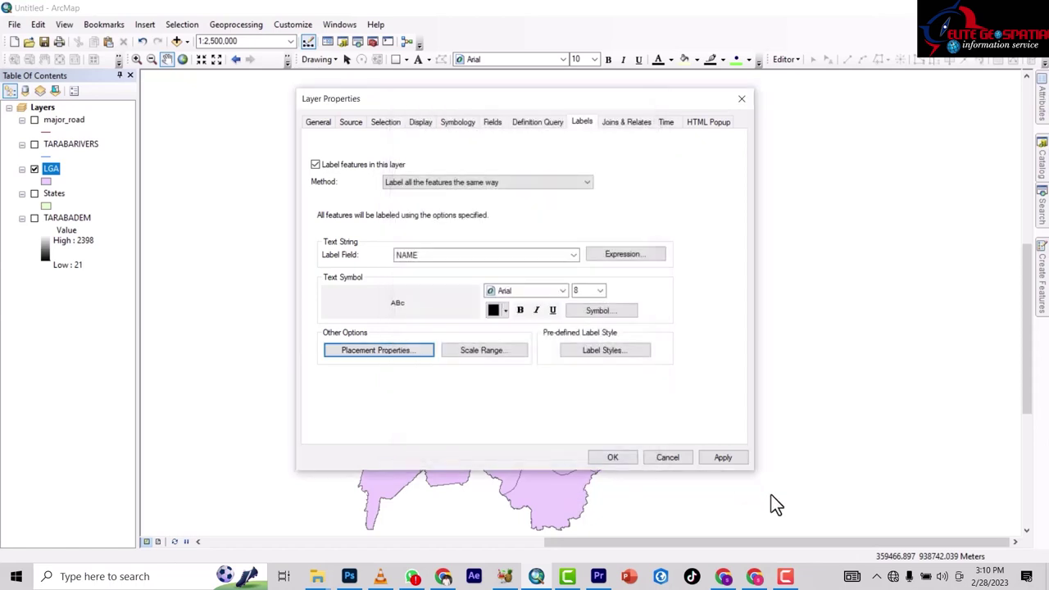
{"action": "left_click", "coordinate": [622, 460]}
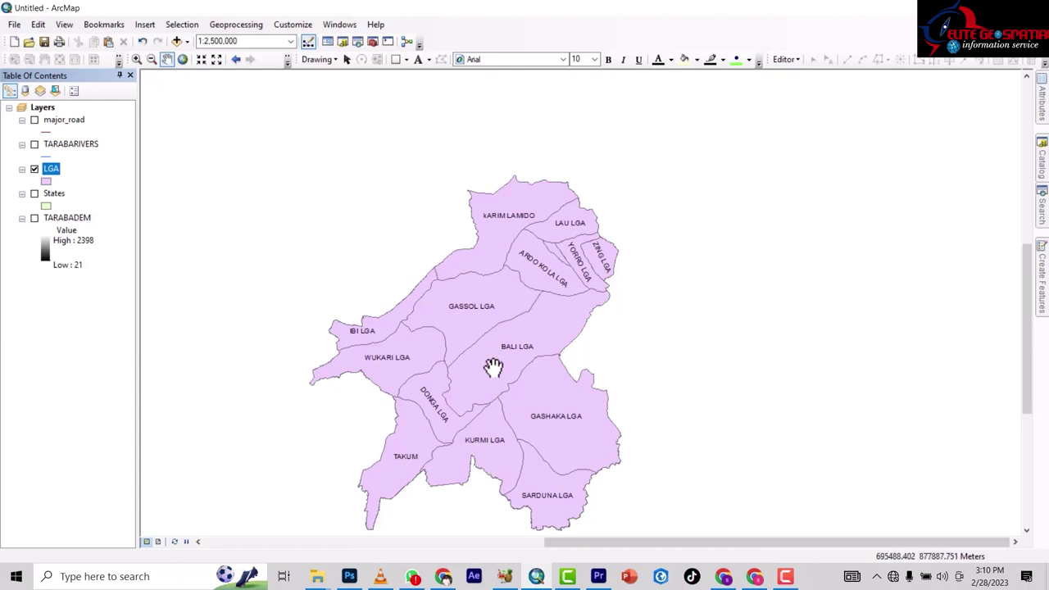
Step: Zoom around the labelled LGA map and centre the view on the northern LGAs
{"action": "scroll", "coordinate": [555, 250], "scroll_direction": "up", "scroll_amount": 5}
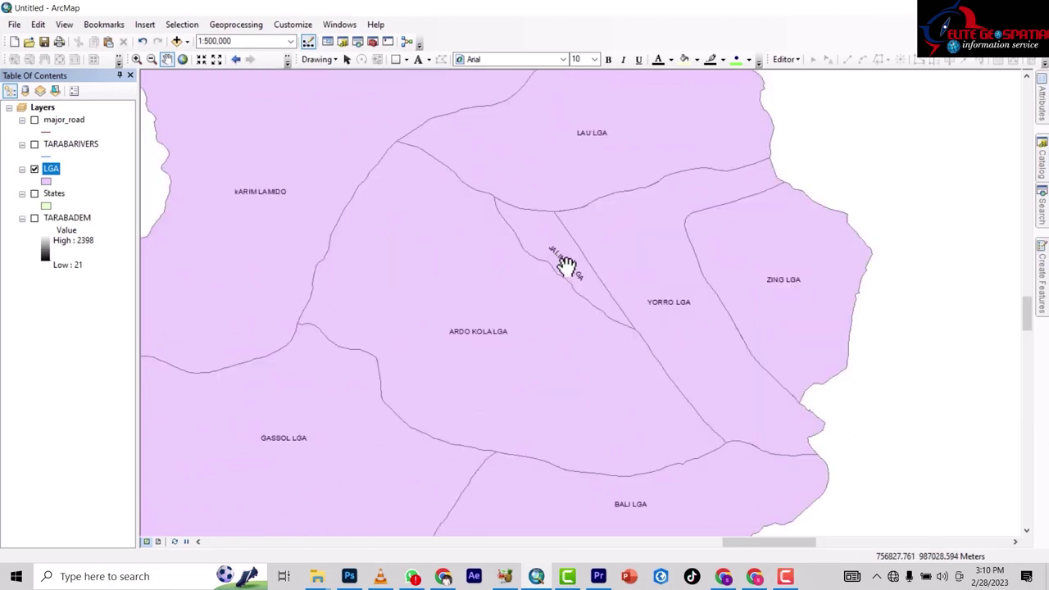
{"action": "scroll", "coordinate": [566, 264], "scroll_direction": "down", "scroll_amount": 2}
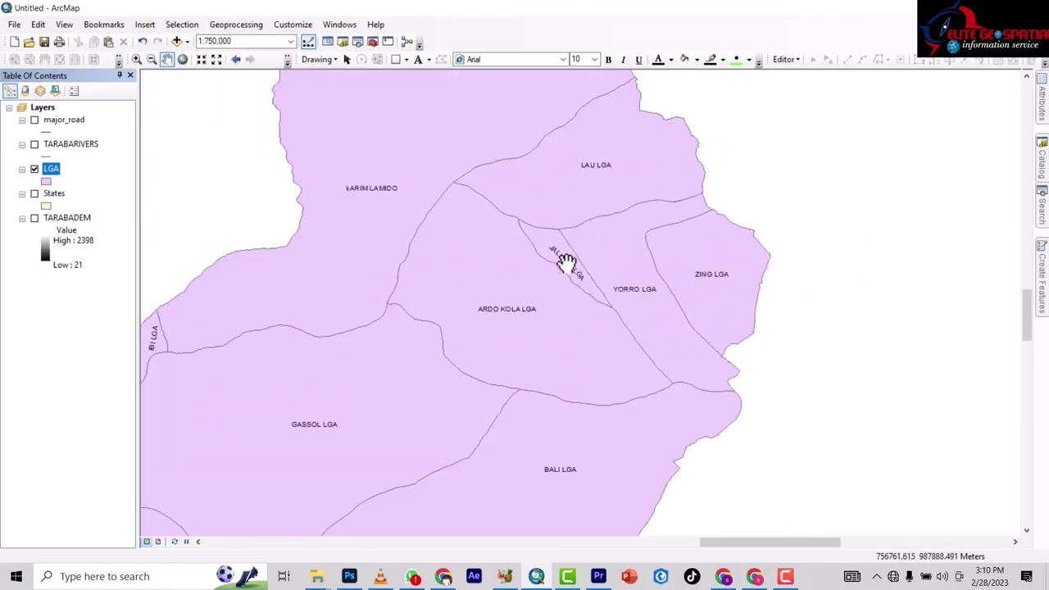
{"action": "scroll", "coordinate": [566, 263], "scroll_direction": "down", "scroll_amount": 1}
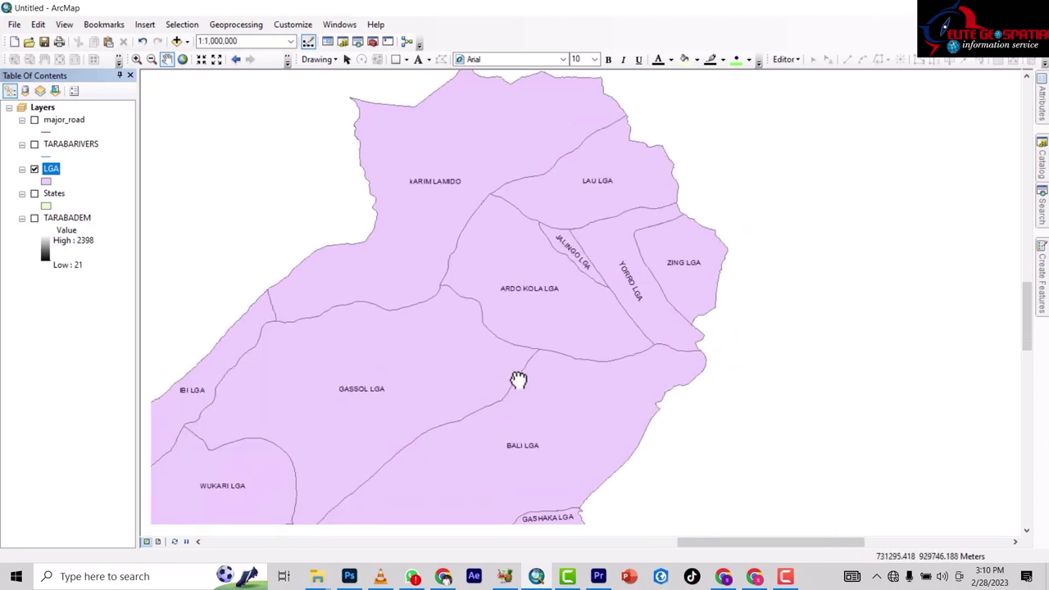
{"action": "scroll", "coordinate": [560, 267], "scroll_direction": "up", "scroll_amount": 2}
{"action": "scroll", "coordinate": [480, 288], "scroll_direction": "down", "scroll_amount": 1}
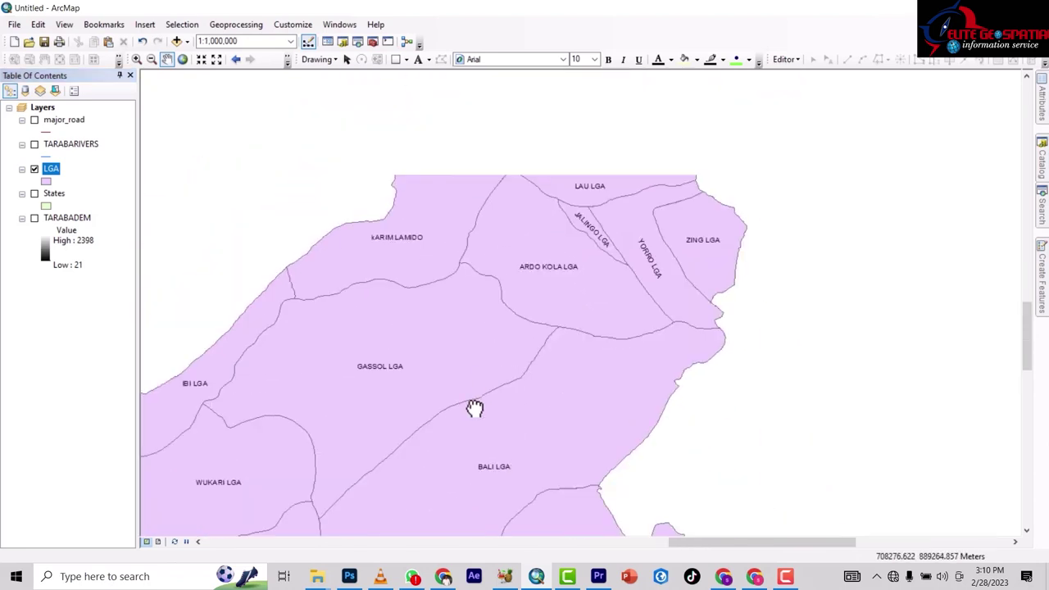
{"action": "scroll", "coordinate": [480, 287], "scroll_direction": "down", "scroll_amount": 3}
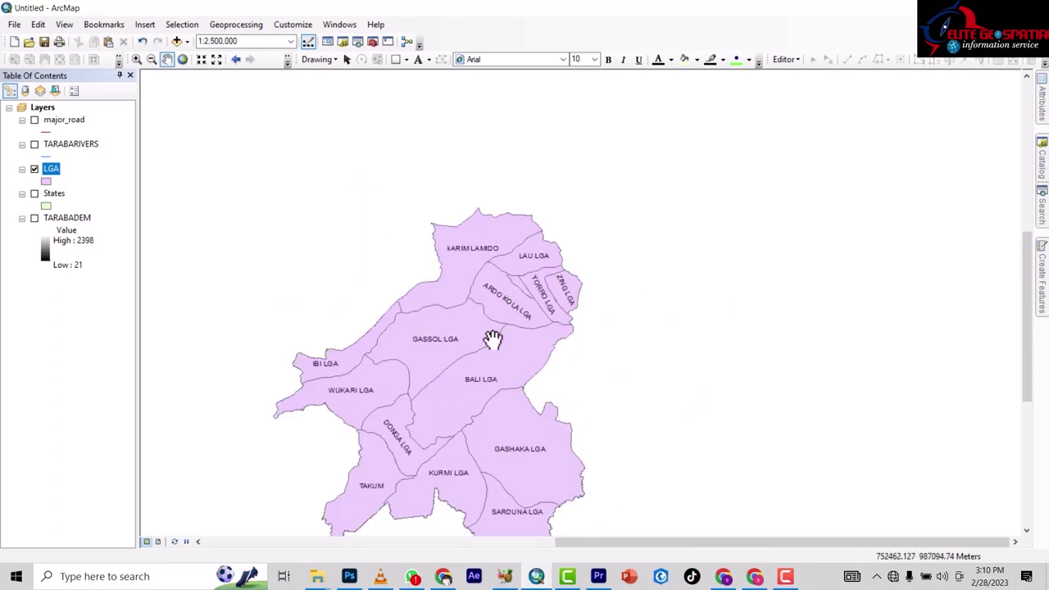
{"action": "left_click_drag", "start_coordinate": [461, 421], "coordinate": [445, 375]}
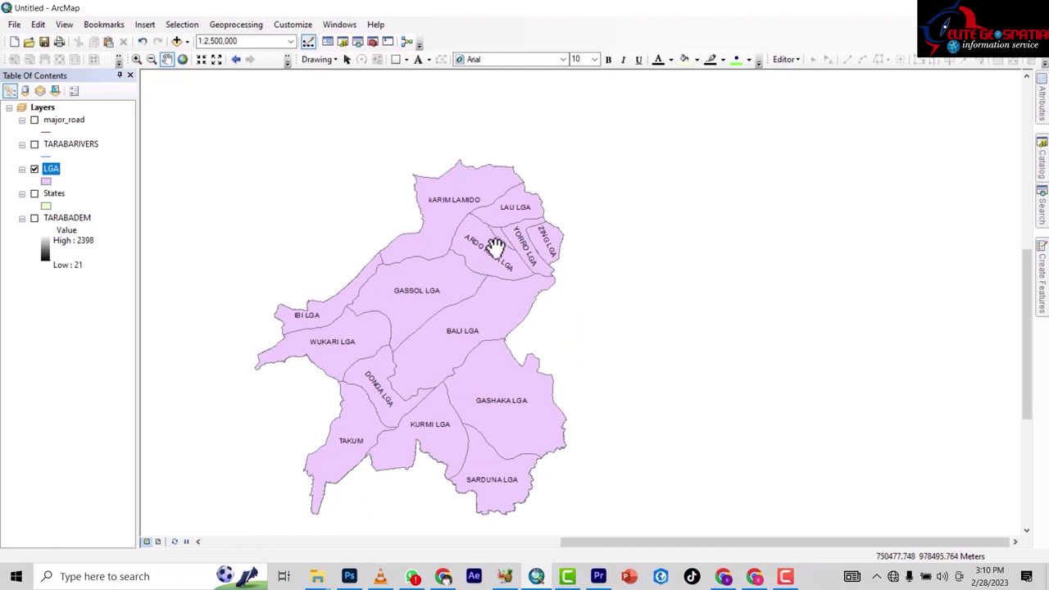
{"action": "scroll", "coordinate": [497, 241], "scroll_direction": "up", "scroll_amount": 4}
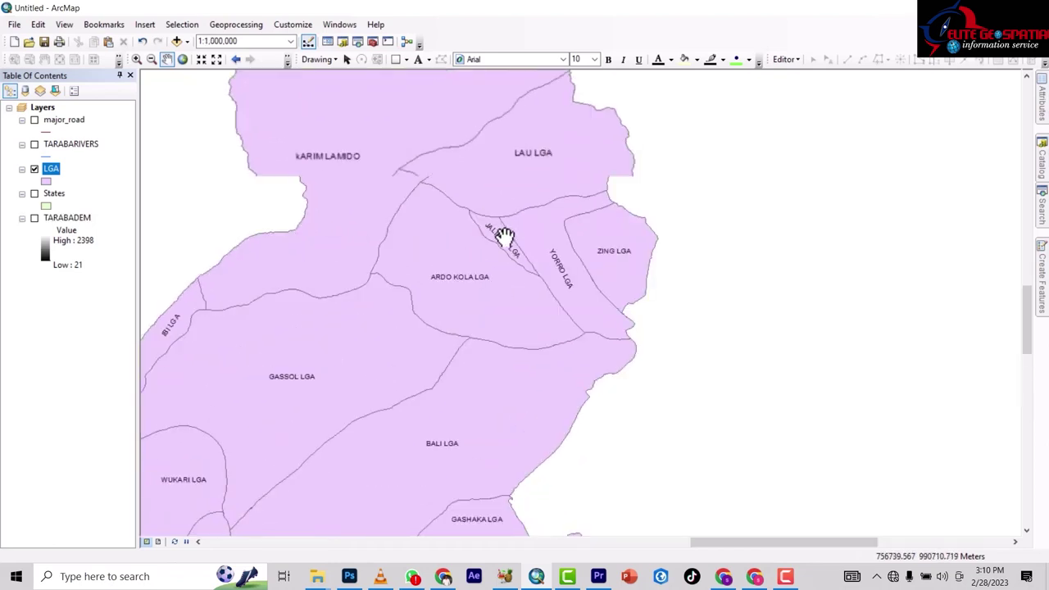
{"action": "scroll", "coordinate": [504, 238], "scroll_direction": "up", "scroll_amount": 1}
{"action": "left_click_drag", "start_coordinate": [473, 276], "coordinate": [562, 322]}
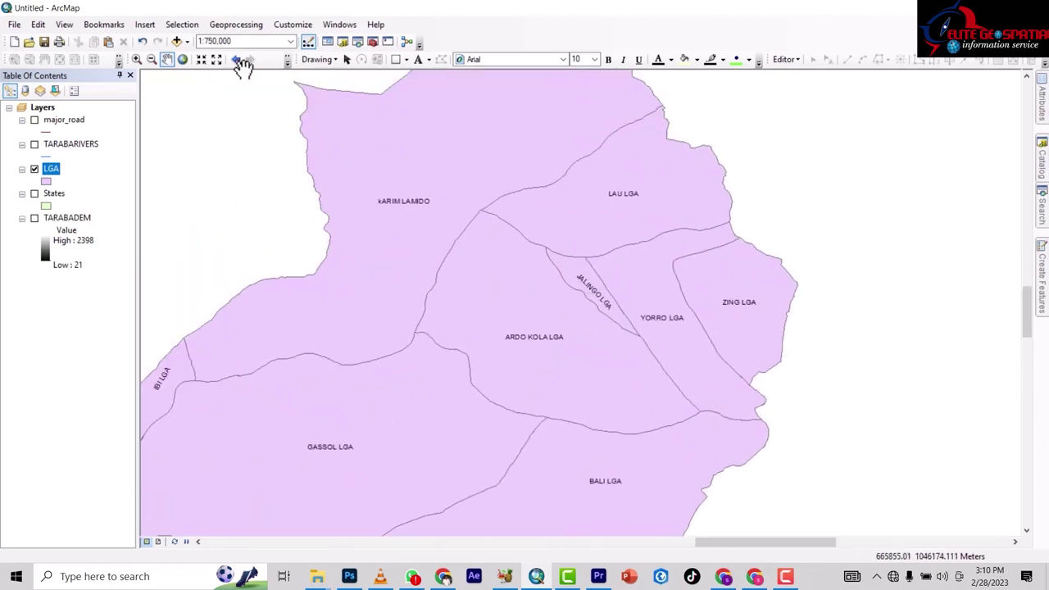
{"action": "scroll", "coordinate": [517, 241], "scroll_direction": "up", "scroll_amount": 1}
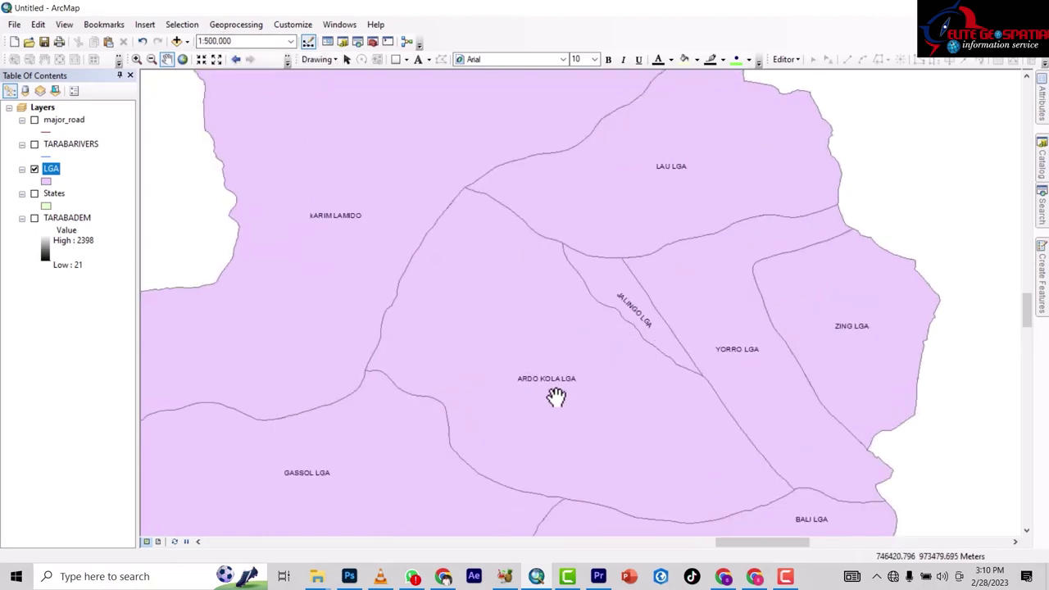
Step: Pan over Gassol and Bali, then settle at 1:750,000 centred on Ardo Kola LGA
{"action": "left_click_drag", "start_coordinate": [518, 423], "coordinate": [574, 162]}
{"action": "left_click_drag", "start_coordinate": [555, 360], "coordinate": [634, 216]}
{"action": "left_click_drag", "start_coordinate": [558, 315], "coordinate": [628, 270]}
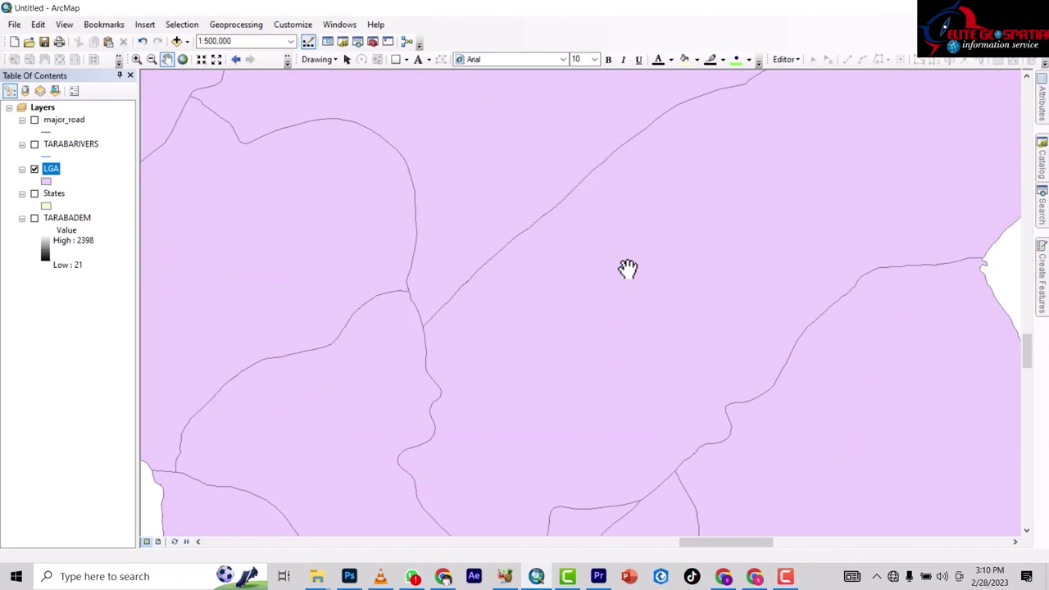
{"action": "left_click_drag", "start_coordinate": [537, 332], "coordinate": [494, 257]}
{"action": "left_click_drag", "start_coordinate": [631, 392], "coordinate": [563, 398]}
{"action": "scroll", "coordinate": [559, 394], "scroll_direction": "up", "scroll_amount": 1}
{"action": "scroll", "coordinate": [559, 395], "scroll_direction": "down", "scroll_amount": 1}
{"action": "scroll", "coordinate": [559, 394], "scroll_direction": "down", "scroll_amount": 1}
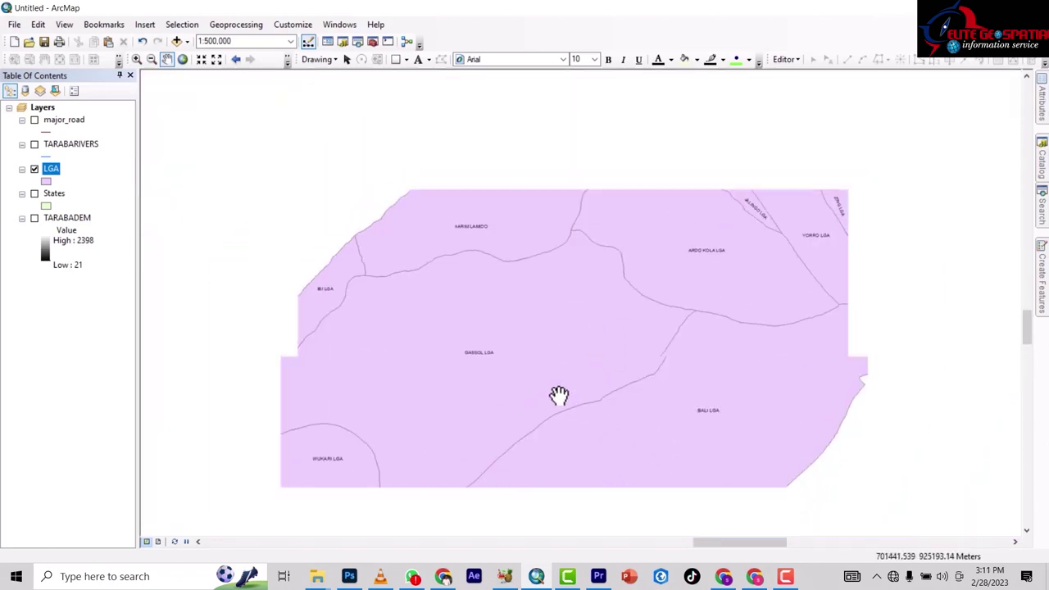
{"action": "scroll", "coordinate": [550, 300], "scroll_direction": "down", "scroll_amount": 1}
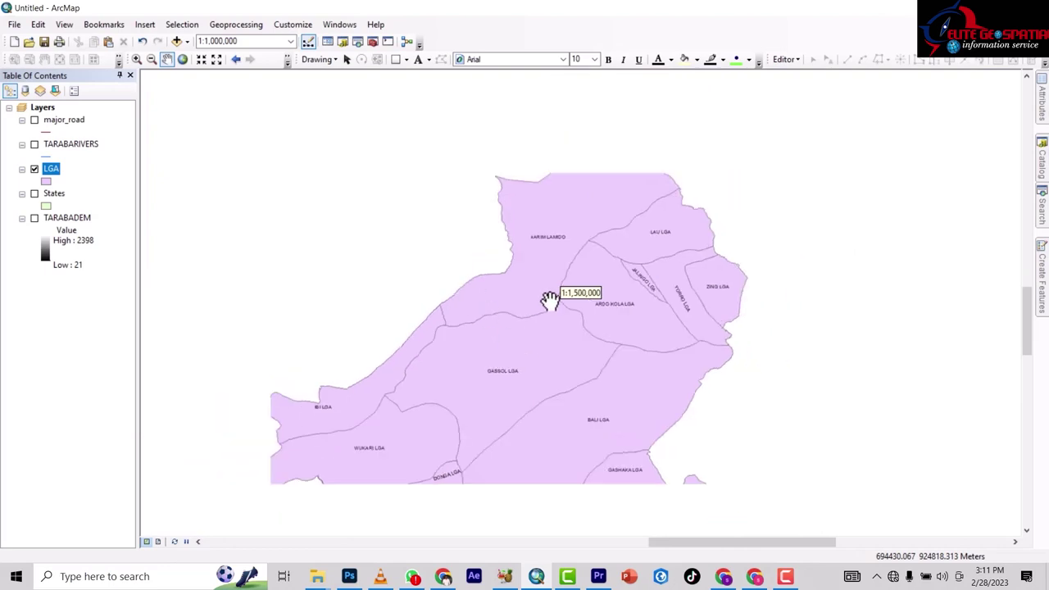
{"action": "scroll", "coordinate": [655, 284], "scroll_direction": "up", "scroll_amount": 1}
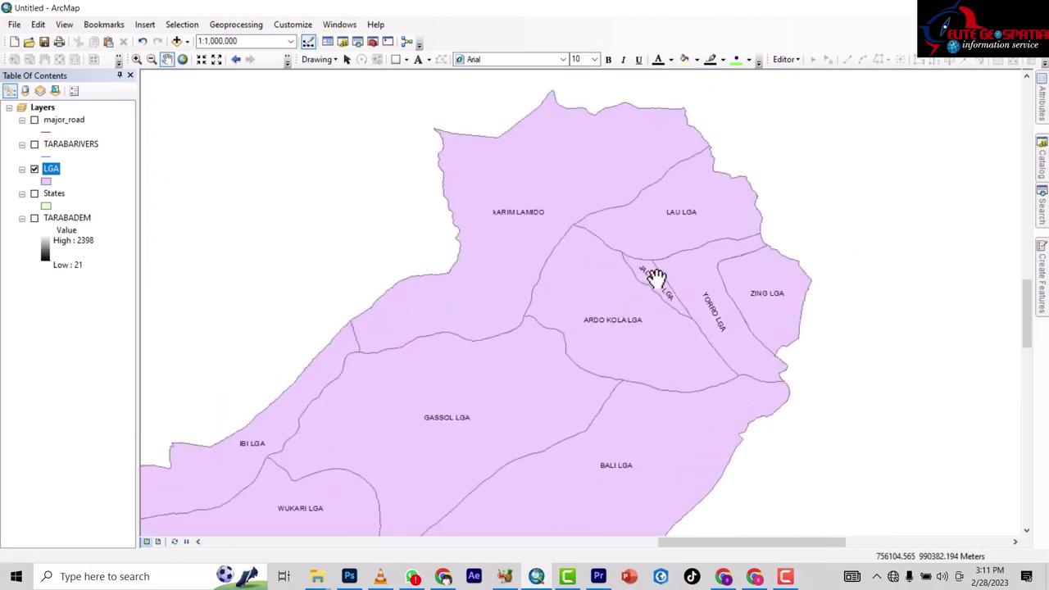
{"action": "scroll", "coordinate": [657, 277], "scroll_direction": "up", "scroll_amount": 1}
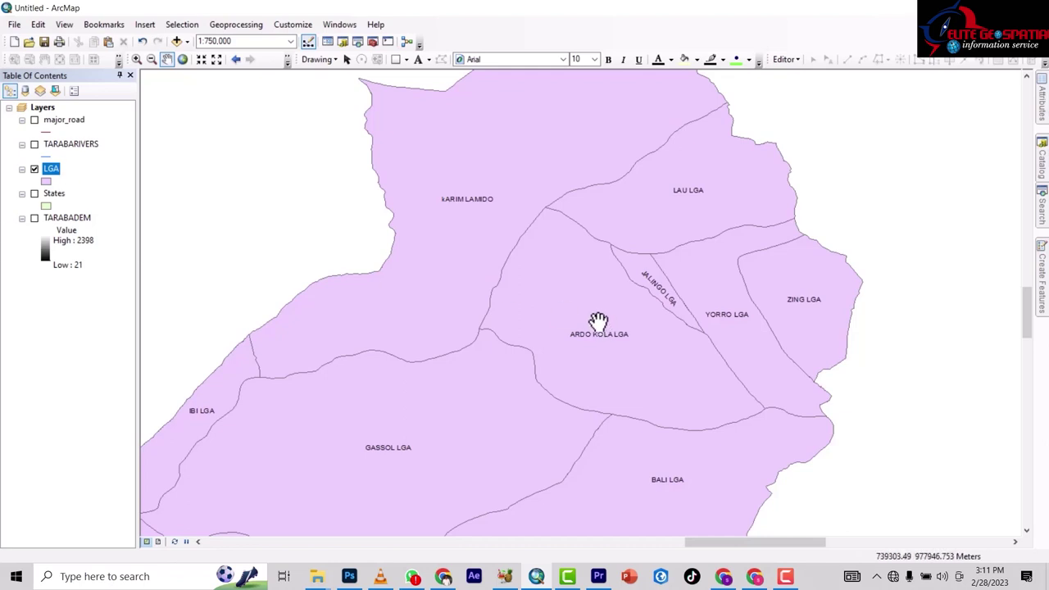
{"action": "left_click_drag", "start_coordinate": [592, 360], "coordinate": [610, 291]}
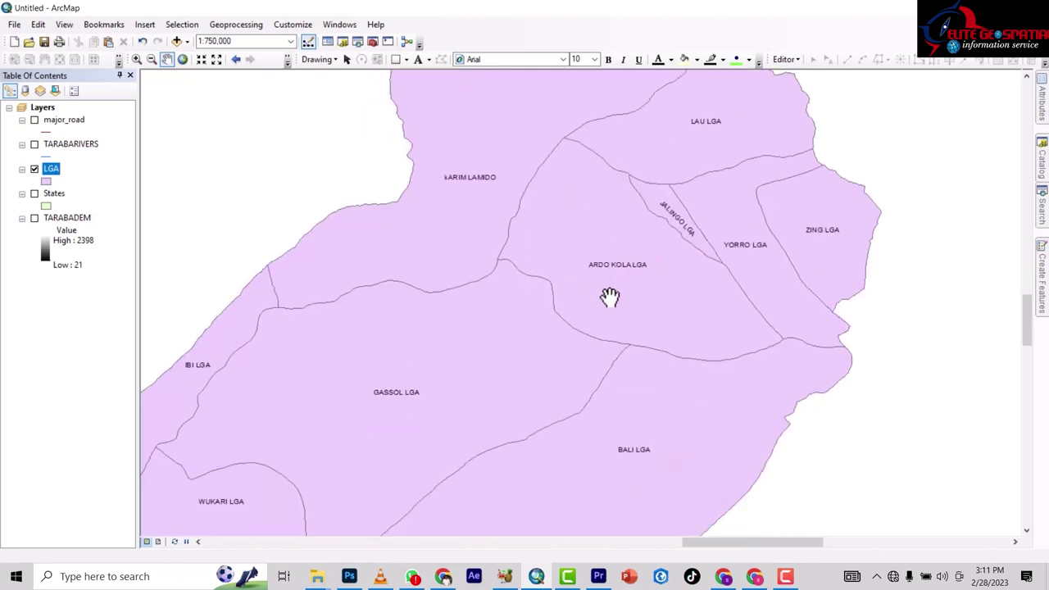
{"action": "right_click", "coordinate": [50, 174]}
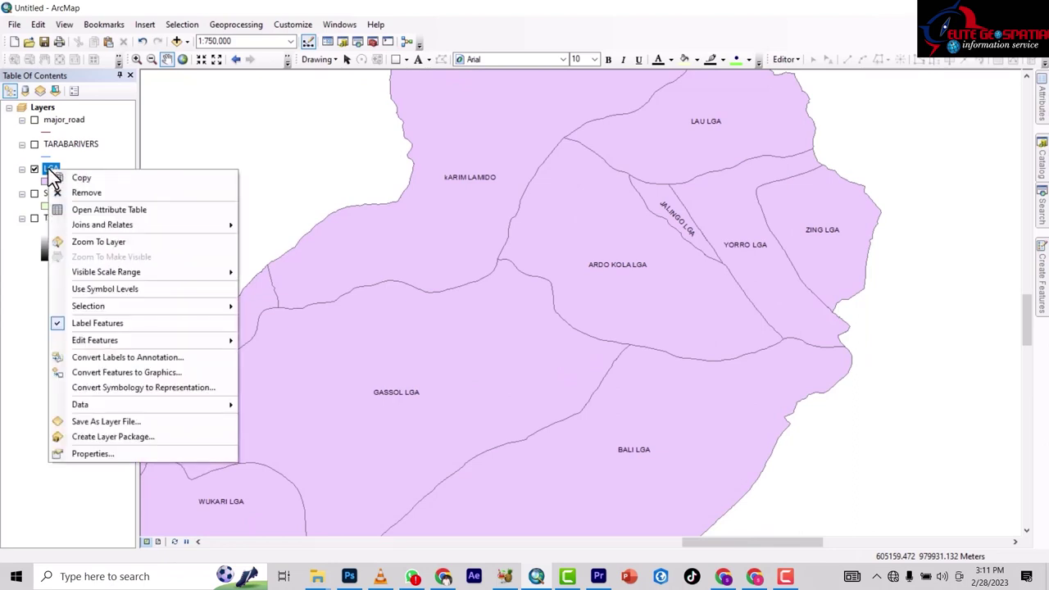
{"action": "left_click", "coordinate": [151, 358]}
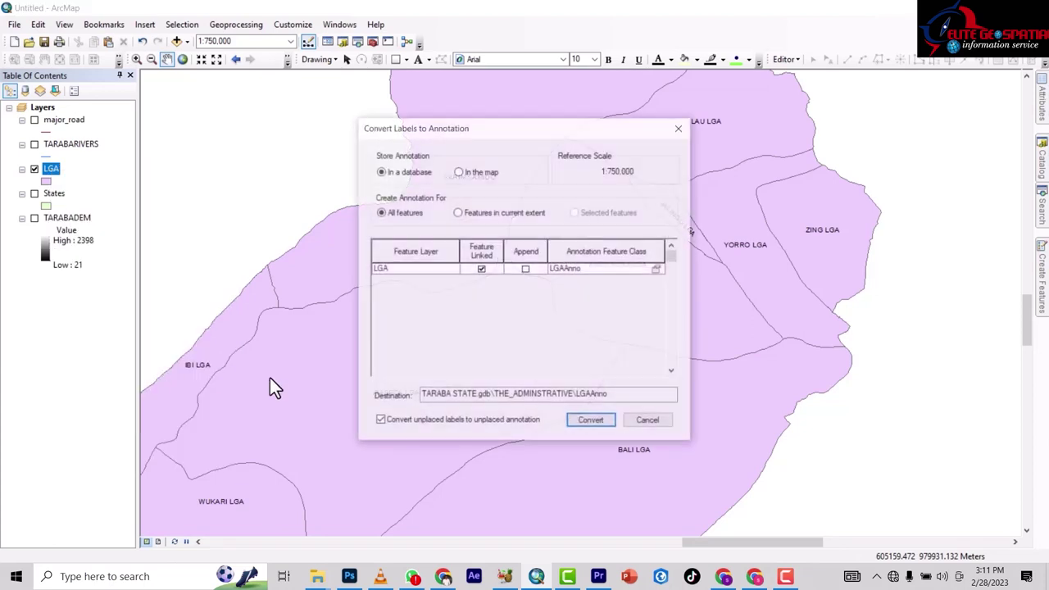
{"action": "left_click", "coordinate": [457, 172]}
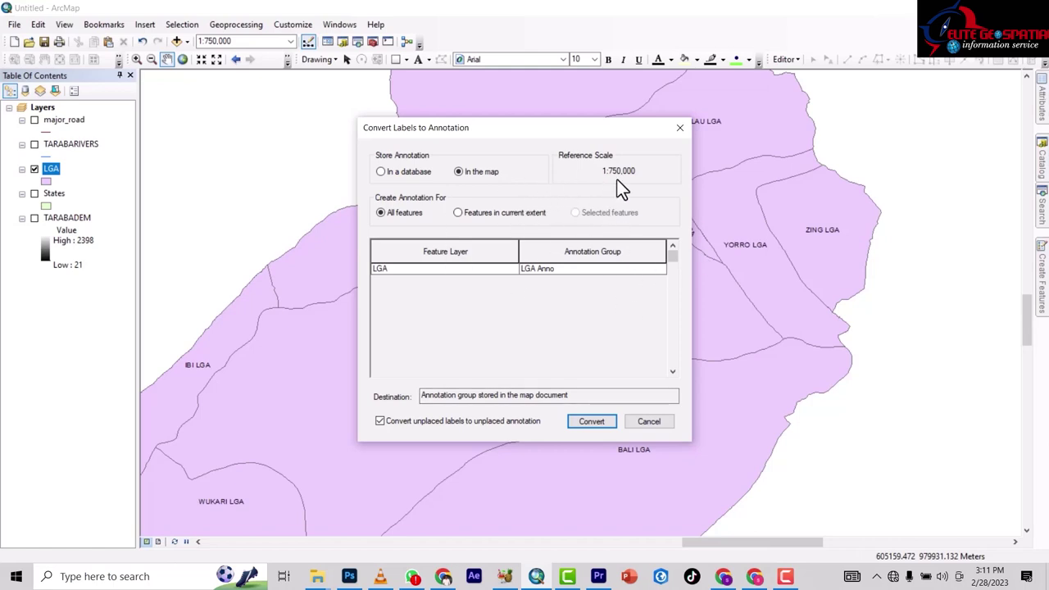
{"action": "left_click", "coordinate": [679, 129]}
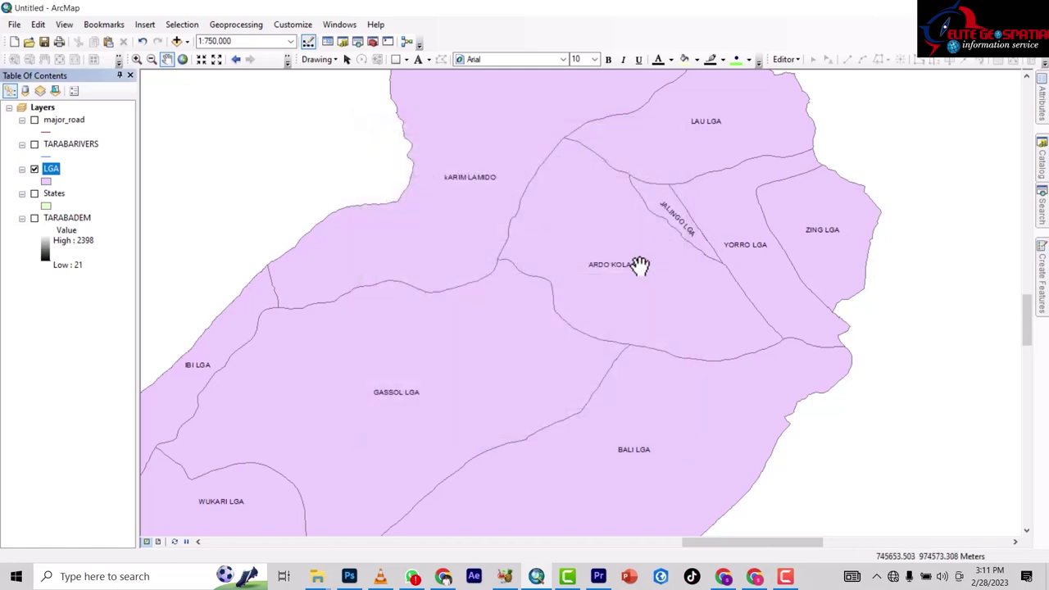
Step: Convert the LGA name labels to annotation stored in the map document
{"action": "scroll", "coordinate": [650, 230], "scroll_direction": "up", "scroll_amount": 2}
{"action": "scroll", "coordinate": [651, 230], "scroll_direction": "down", "scroll_amount": 1}
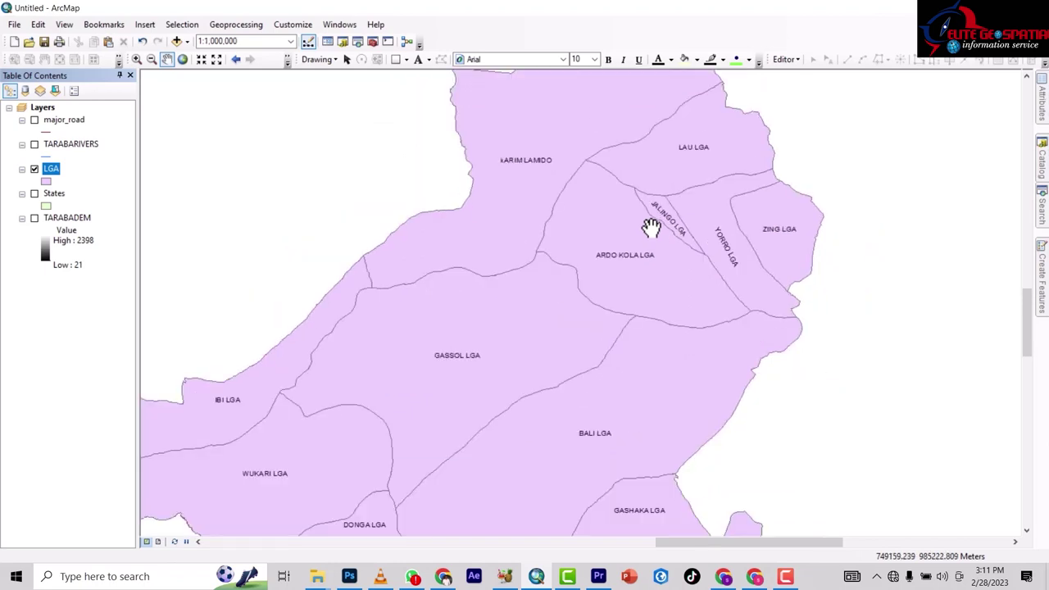
{"action": "scroll", "coordinate": [621, 243], "scroll_direction": "up", "scroll_amount": 2}
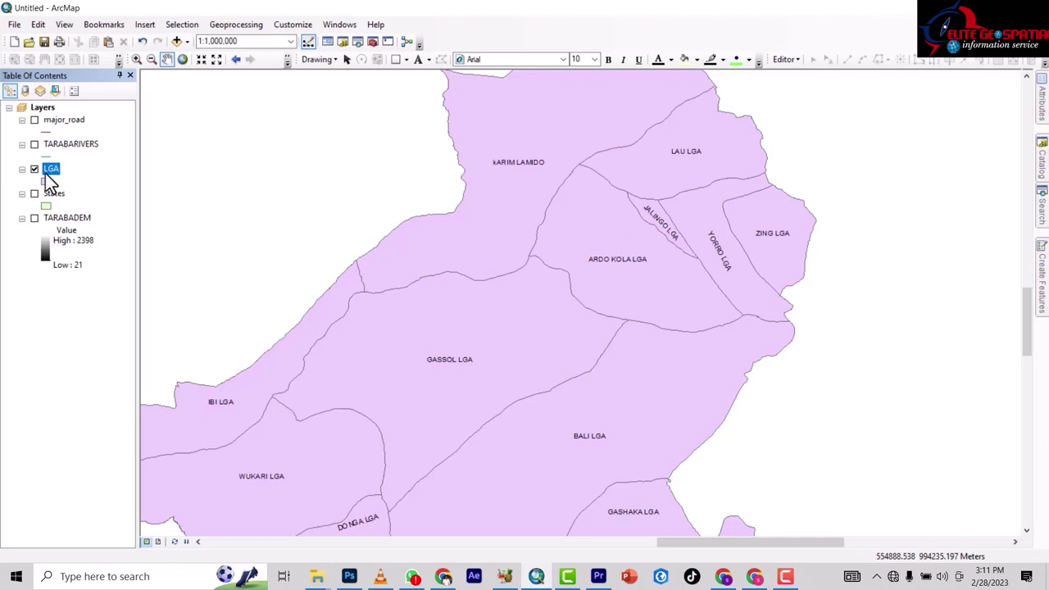
{"action": "right_click", "coordinate": [52, 169]}
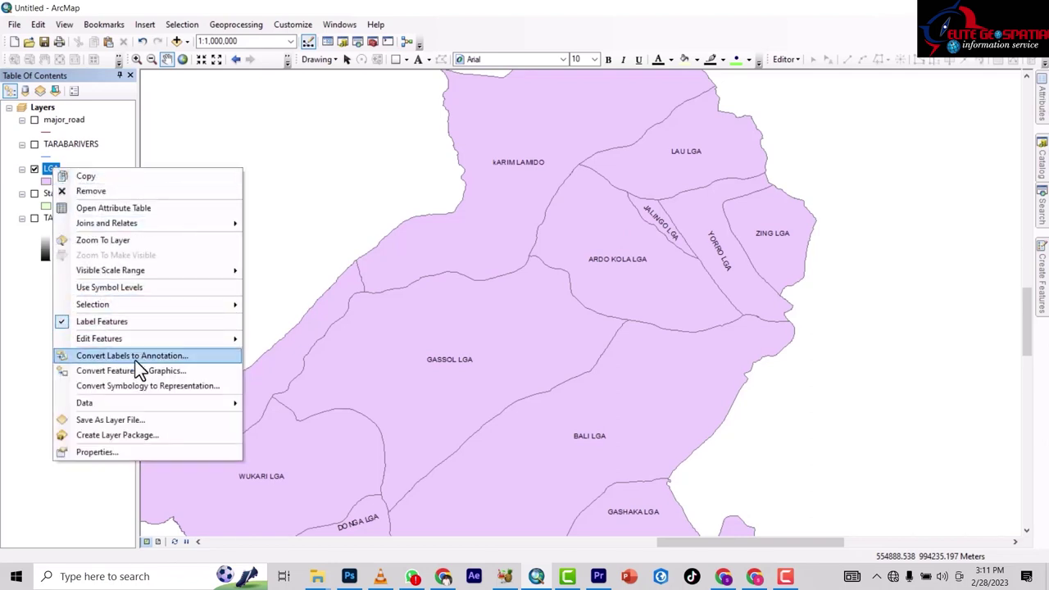
{"action": "left_click", "coordinate": [135, 359]}
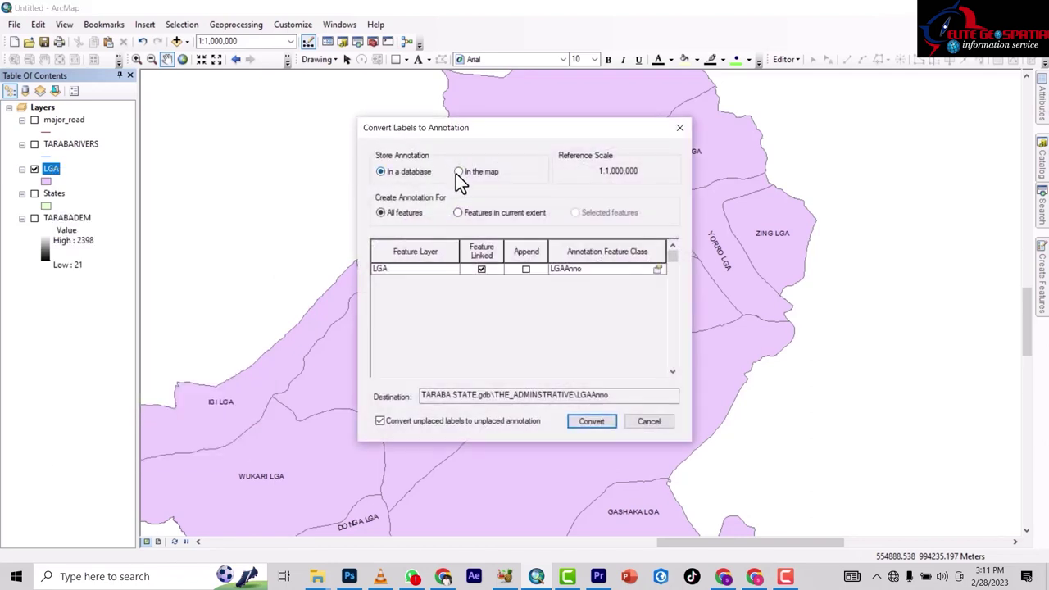
{"action": "left_click", "coordinate": [459, 174]}
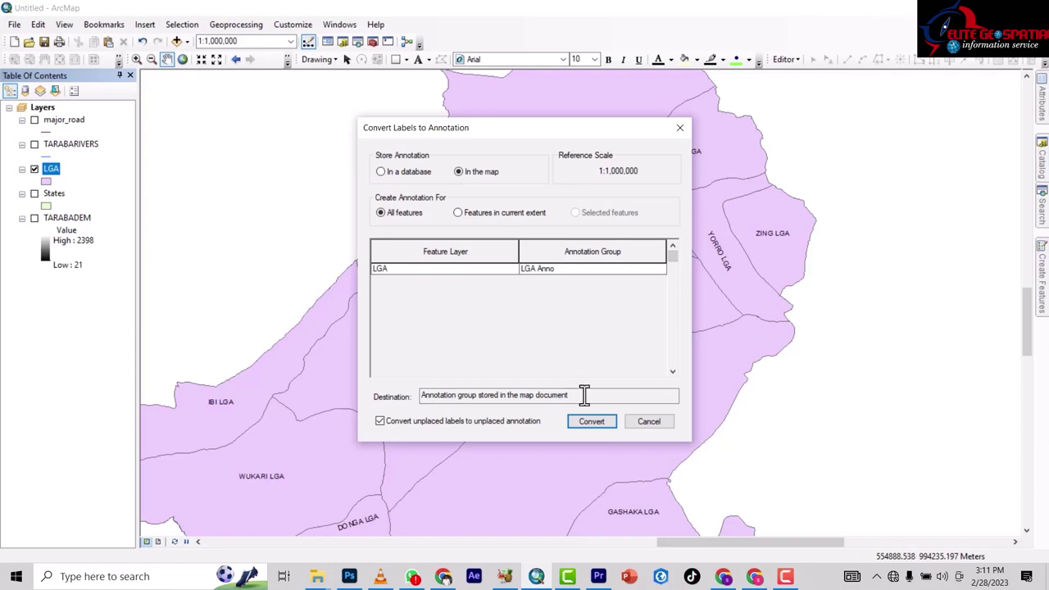
{"action": "left_click", "coordinate": [591, 422]}
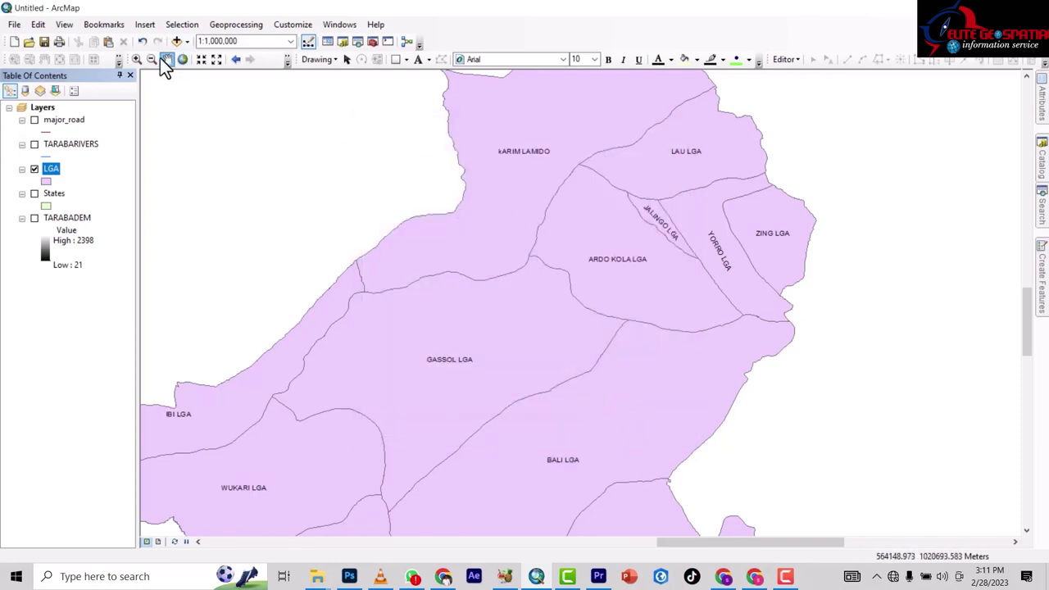
Step: With Select Elements, drag the JALINGO LGA and YORRO LGA labels up-left
{"action": "left_click", "coordinate": [348, 59]}
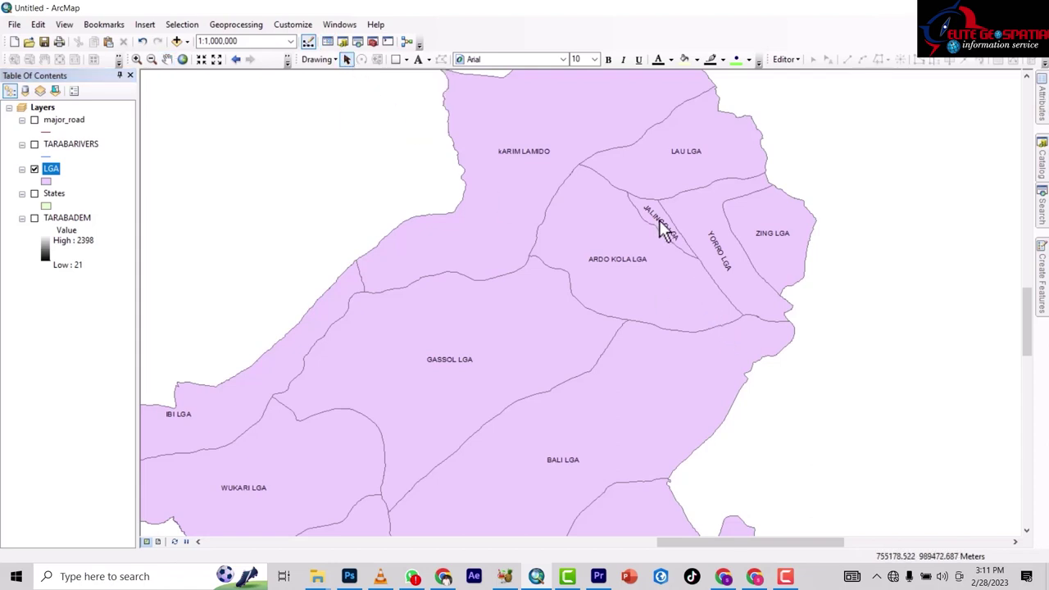
{"action": "scroll", "coordinate": [660, 218], "scroll_direction": "down", "scroll_amount": 2}
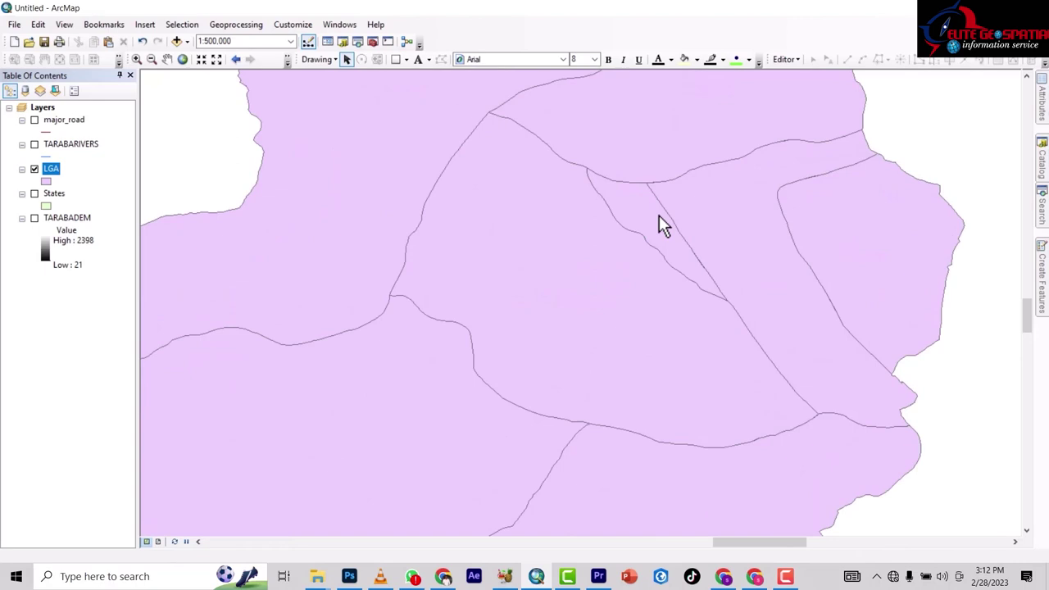
{"action": "scroll", "coordinate": [592, 248], "scroll_direction": "up", "scroll_amount": 3}
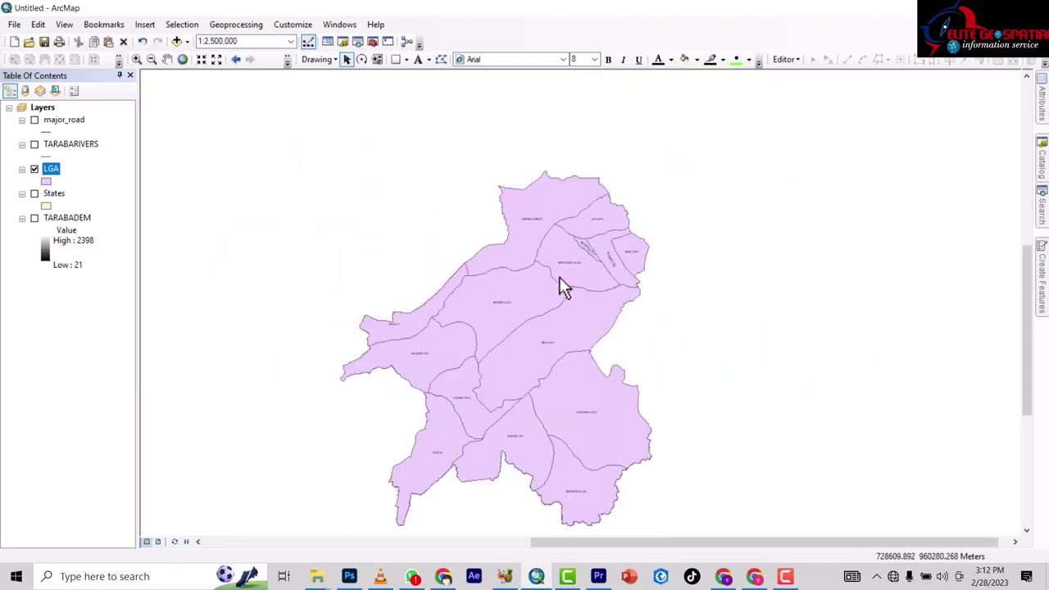
{"action": "scroll", "coordinate": [559, 279], "scroll_direction": "down", "scroll_amount": 2}
{"action": "scroll", "coordinate": [599, 213], "scroll_direction": "down", "scroll_amount": 3}
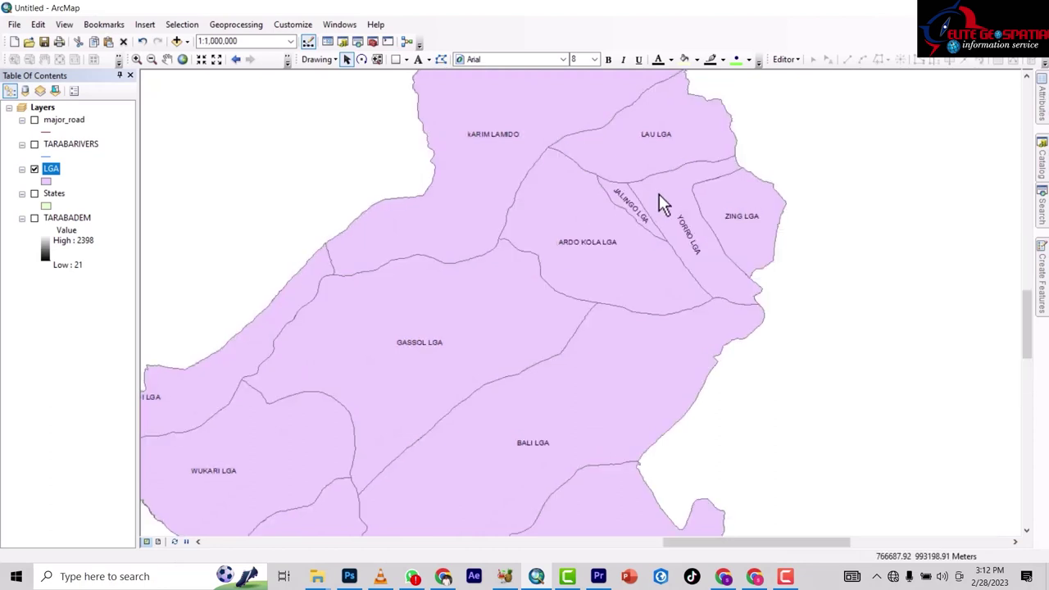
{"action": "scroll", "coordinate": [631, 215], "scroll_direction": "down", "scroll_amount": 1}
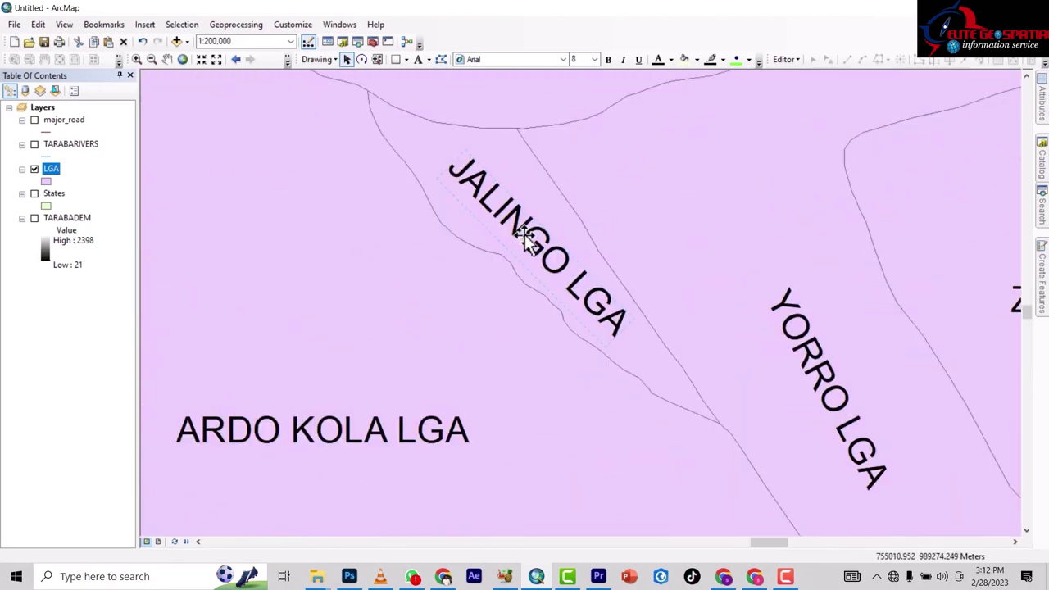
{"action": "left_click_drag", "start_coordinate": [552, 261], "coordinate": [540, 247]}
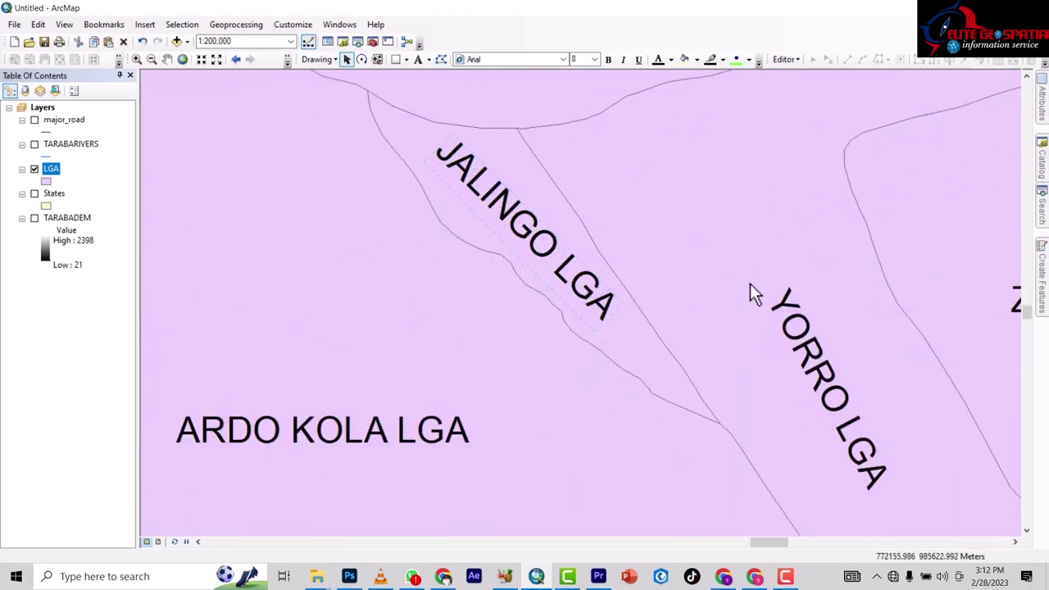
{"action": "left_click_drag", "start_coordinate": [835, 372], "coordinate": [732, 310]}
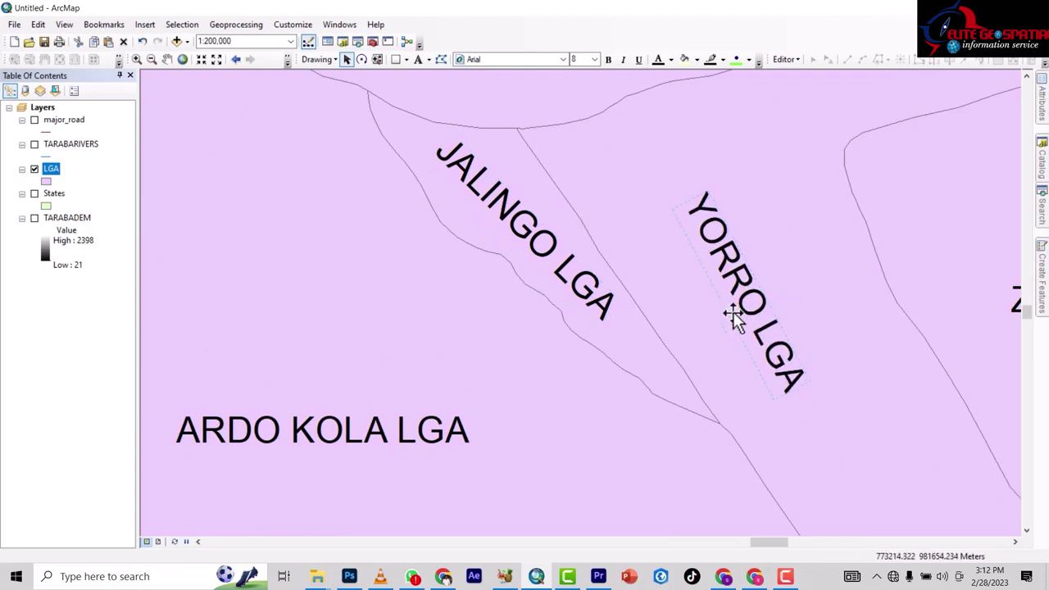
{"action": "scroll", "coordinate": [566, 282], "scroll_direction": "down", "scroll_amount": 2}
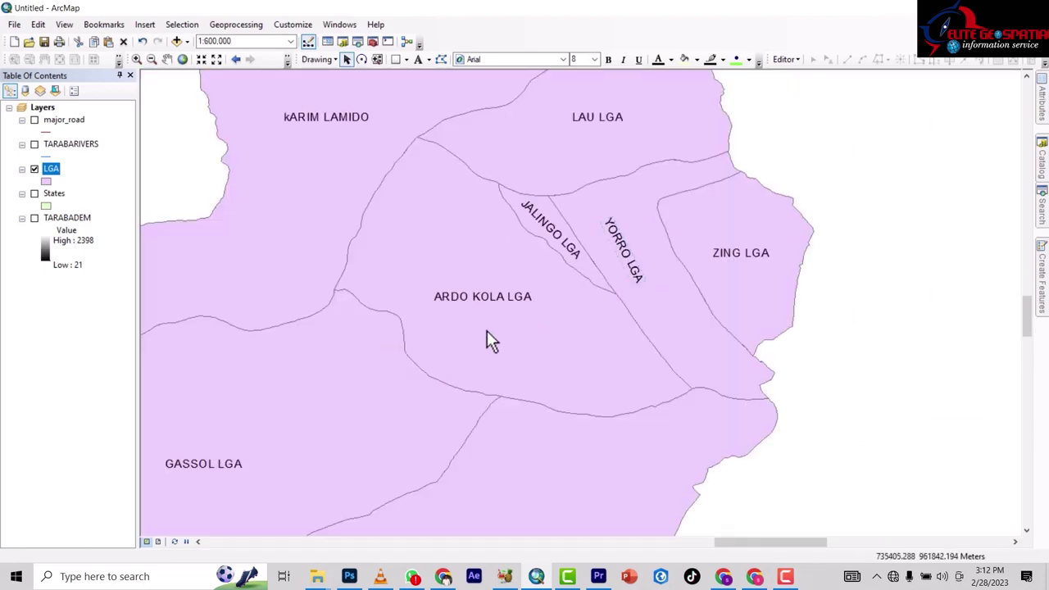
{"action": "scroll", "coordinate": [468, 407], "scroll_direction": "down", "scroll_amount": 1}
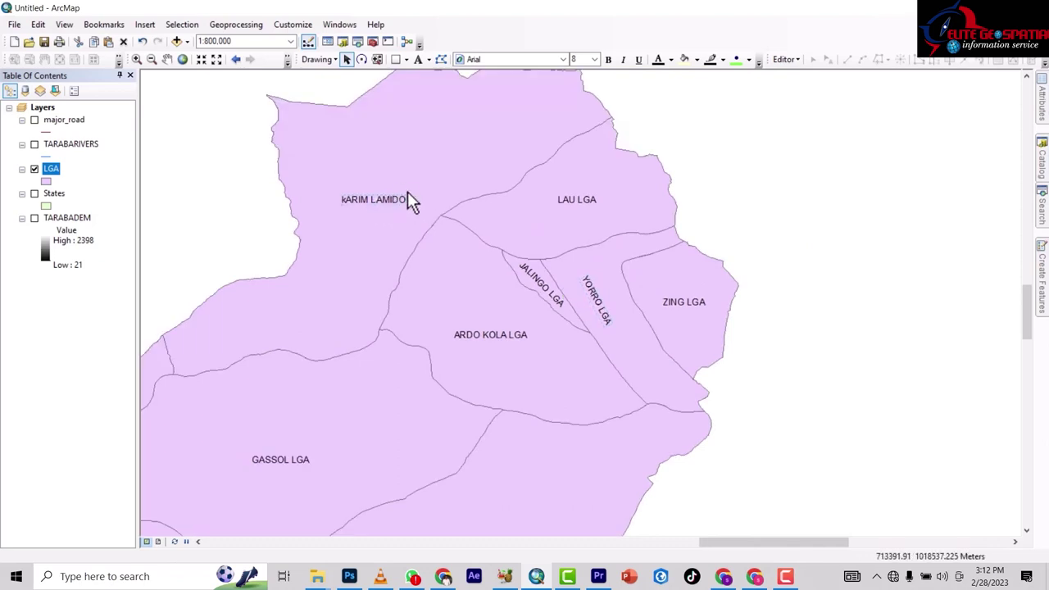
Step: Rotate the KARIM LAMIDO label about 30° counter-clockwise and move YORRO LGA upward
{"action": "left_click", "coordinate": [362, 59]}
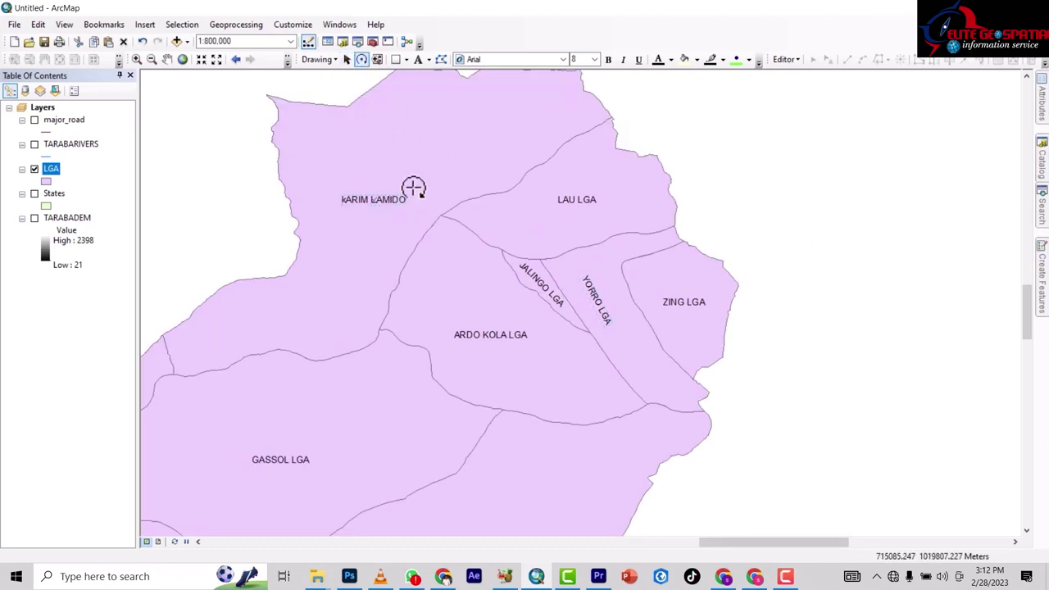
{"action": "left_click_drag", "start_coordinate": [413, 188], "coordinate": [402, 159]}
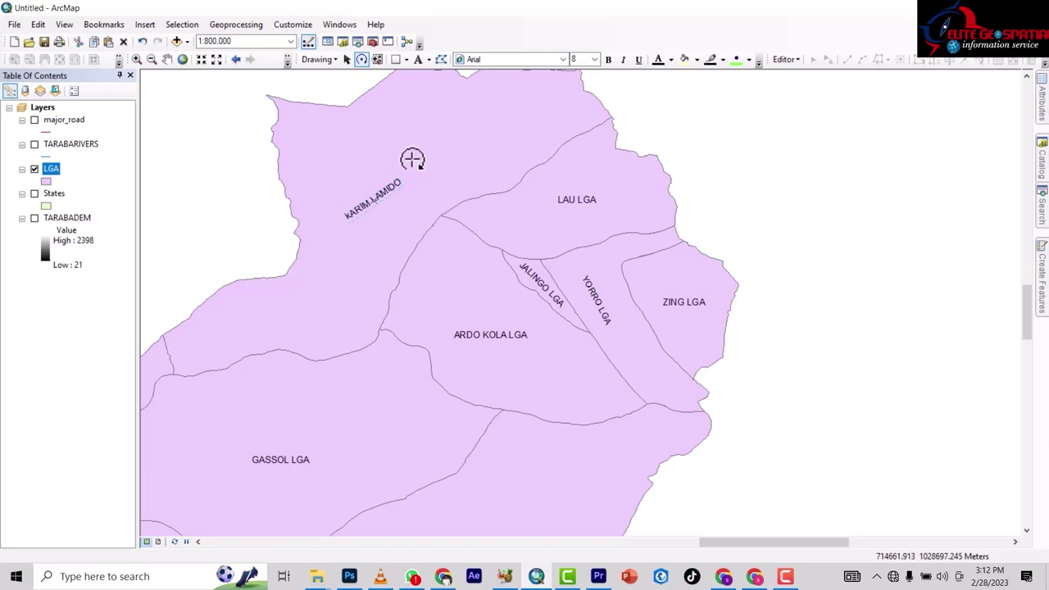
{"action": "left_click", "coordinate": [347, 60]}
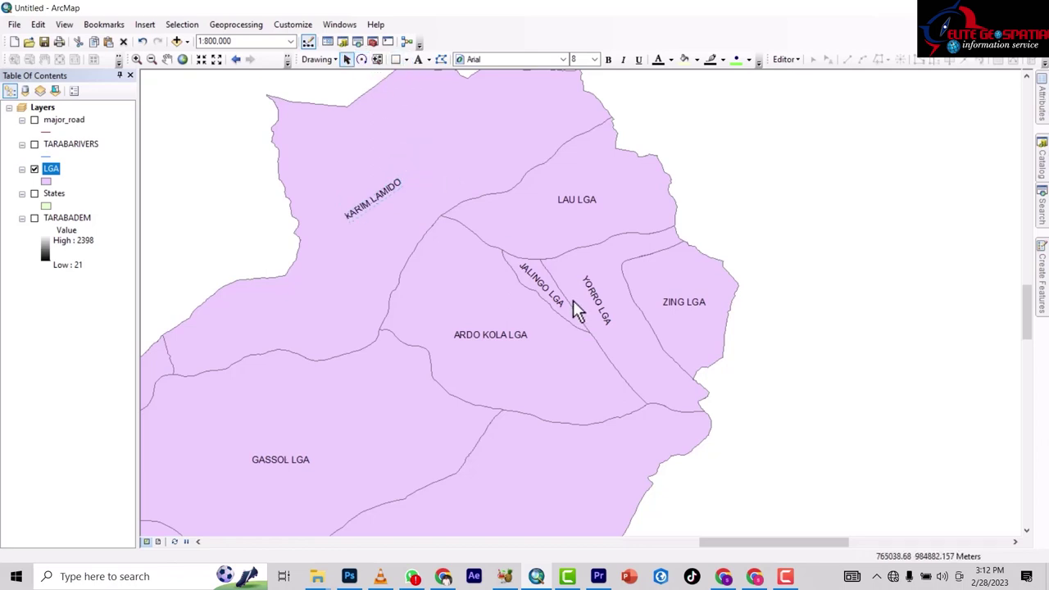
{"action": "left_click", "coordinate": [615, 323]}
{"action": "left_click_drag", "start_coordinate": [616, 323], "coordinate": [619, 302]}
Step: Rotate the YORRO LGA label and nudge it slightly left
{"action": "left_click", "coordinate": [362, 60]}
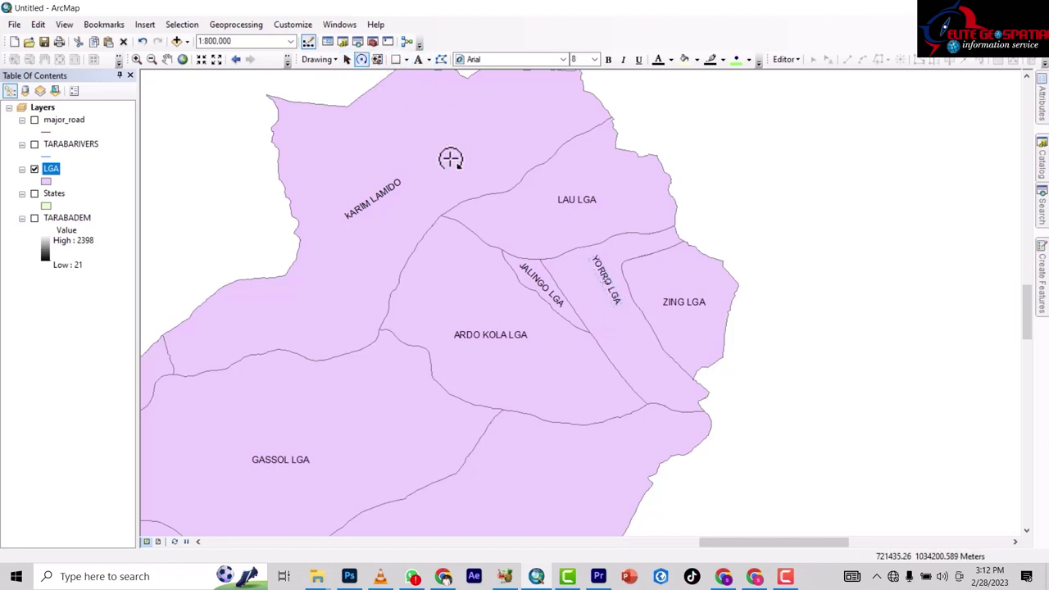
{"action": "left_click_drag", "start_coordinate": [621, 302], "coordinate": [619, 256]}
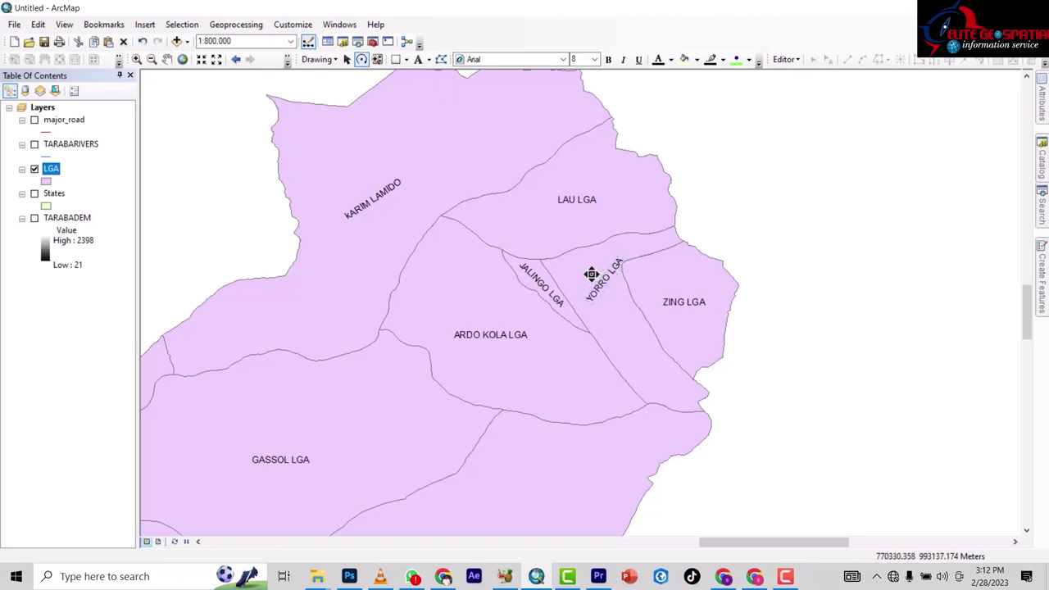
{"action": "left_click", "coordinate": [345, 59]}
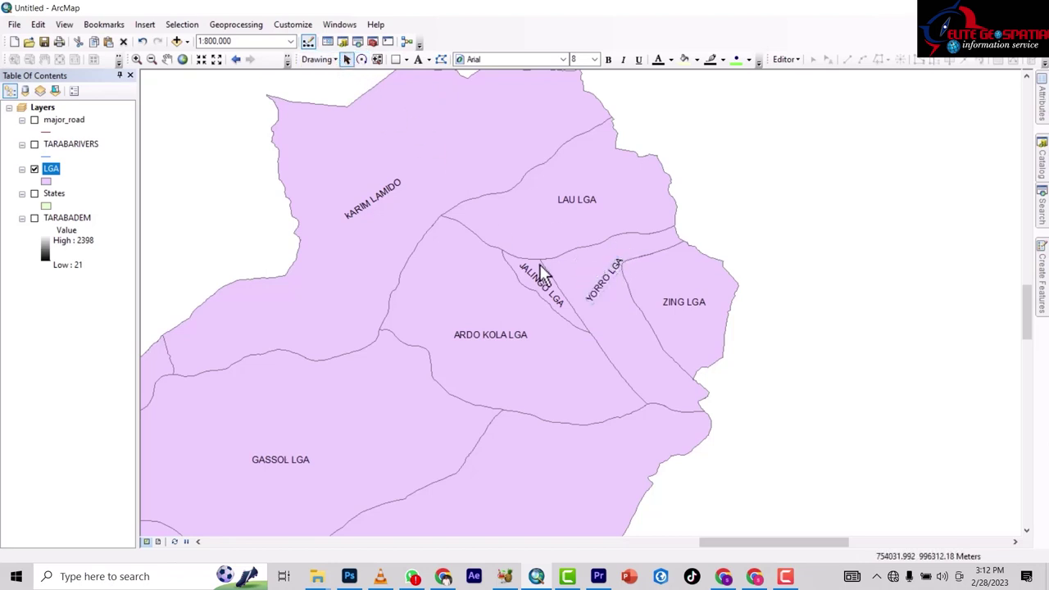
{"action": "left_click_drag", "start_coordinate": [604, 283], "coordinate": [596, 287]}
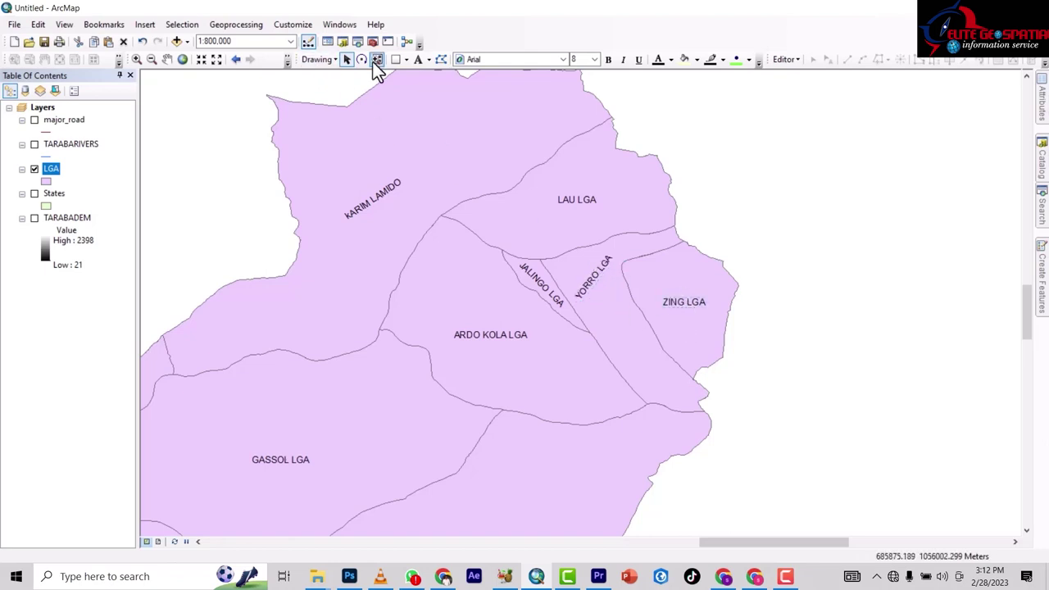
Step: Rotate the ZING LGA, LAU LGA and ARDO KOLA LGA labels to tilt within their polygons
{"action": "left_click_drag", "start_coordinate": [710, 281], "coordinate": [701, 271]}
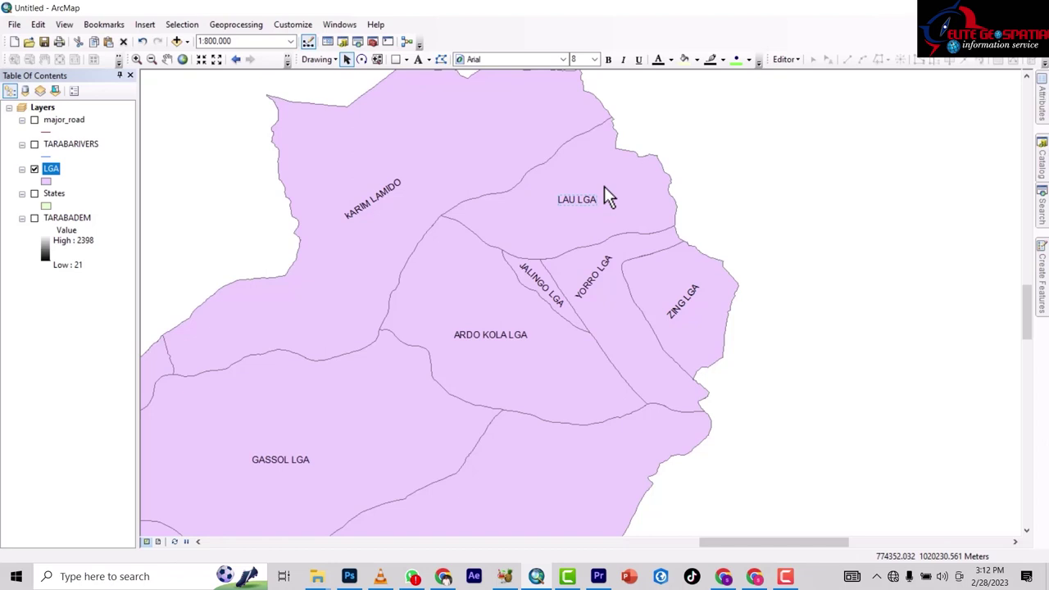
{"action": "left_click", "coordinate": [361, 59]}
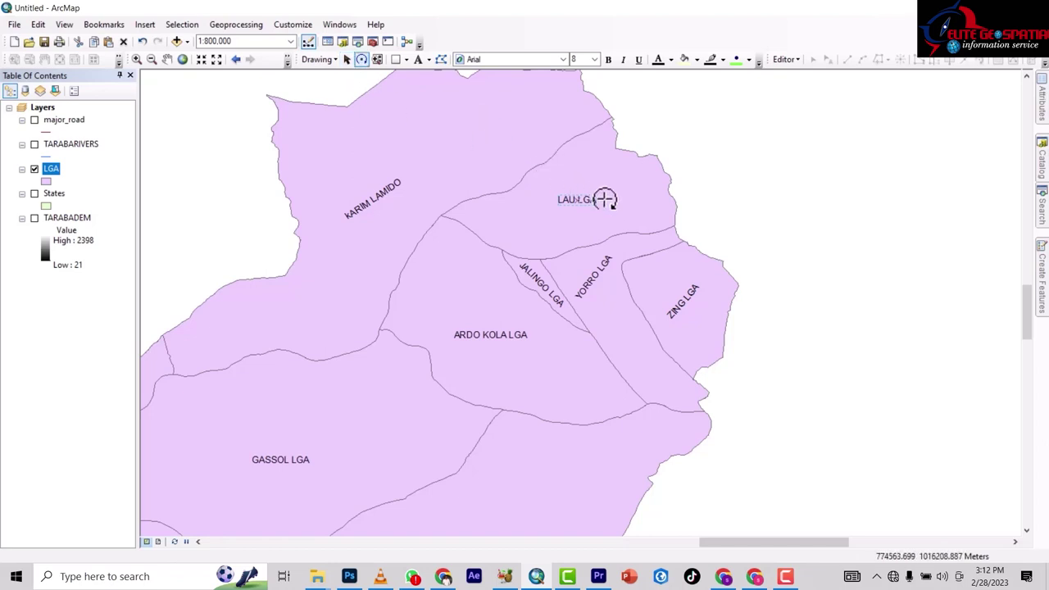
{"action": "left_click_drag", "start_coordinate": [604, 204], "coordinate": [597, 181]}
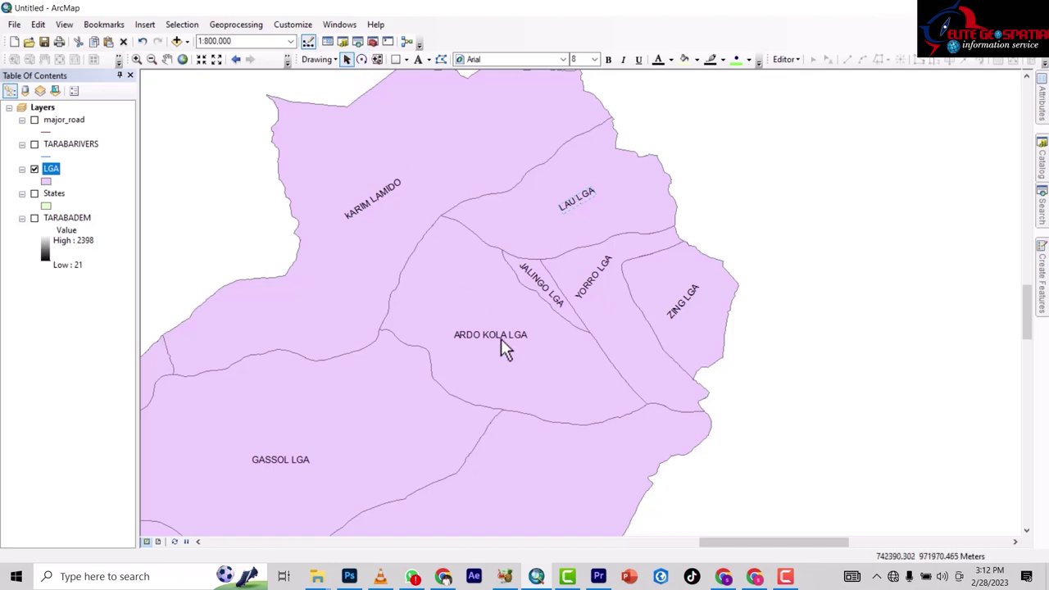
{"action": "left_click", "coordinate": [508, 340]}
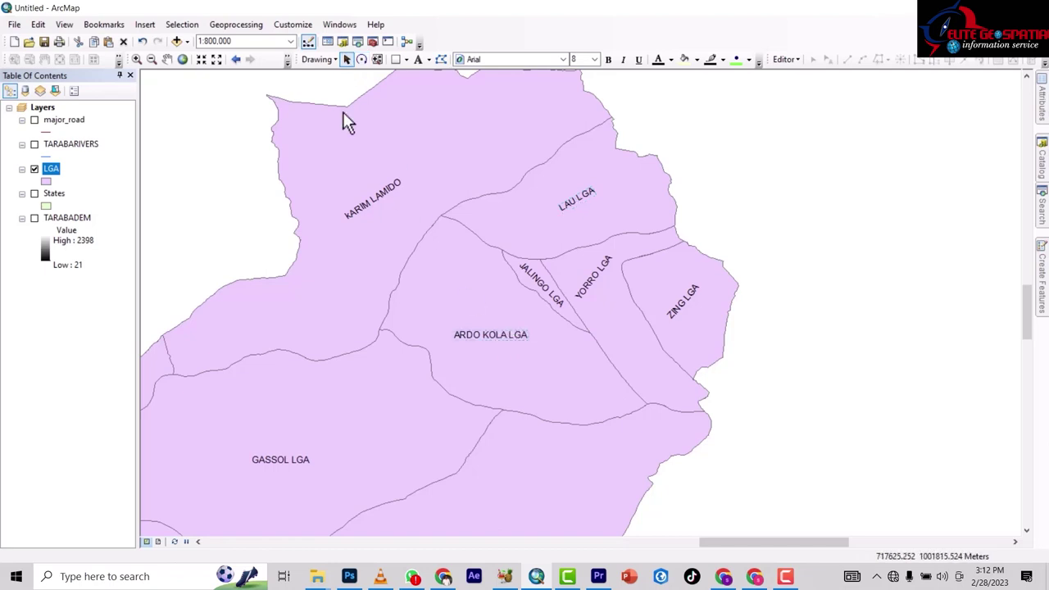
{"action": "left_click", "coordinate": [361, 59]}
{"action": "left_click_drag", "start_coordinate": [534, 314], "coordinate": [500, 281]}
{"action": "scroll", "coordinate": [500, 281], "scroll_direction": "up", "scroll_amount": 4}
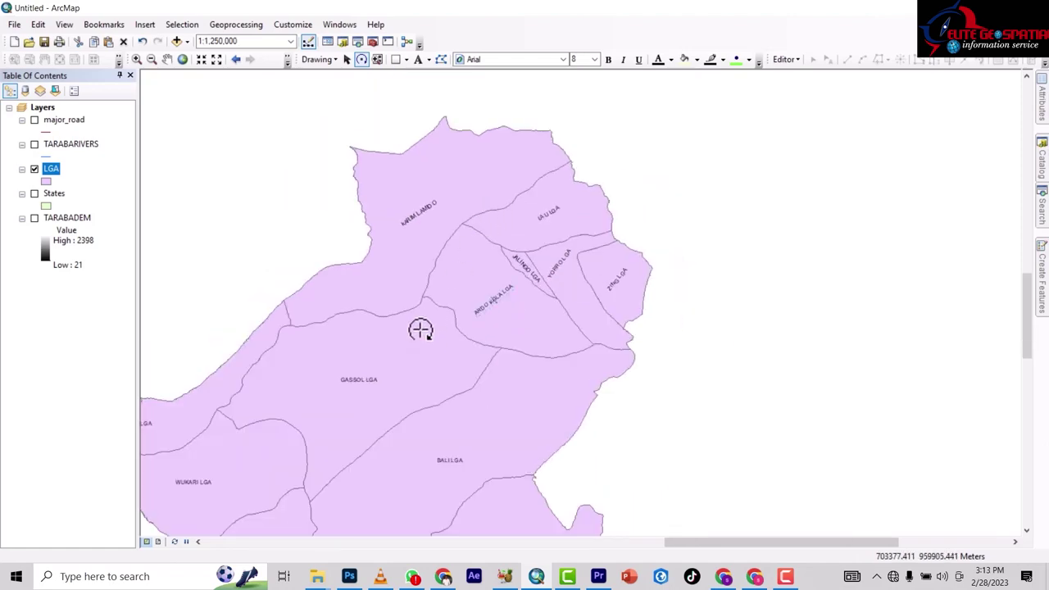